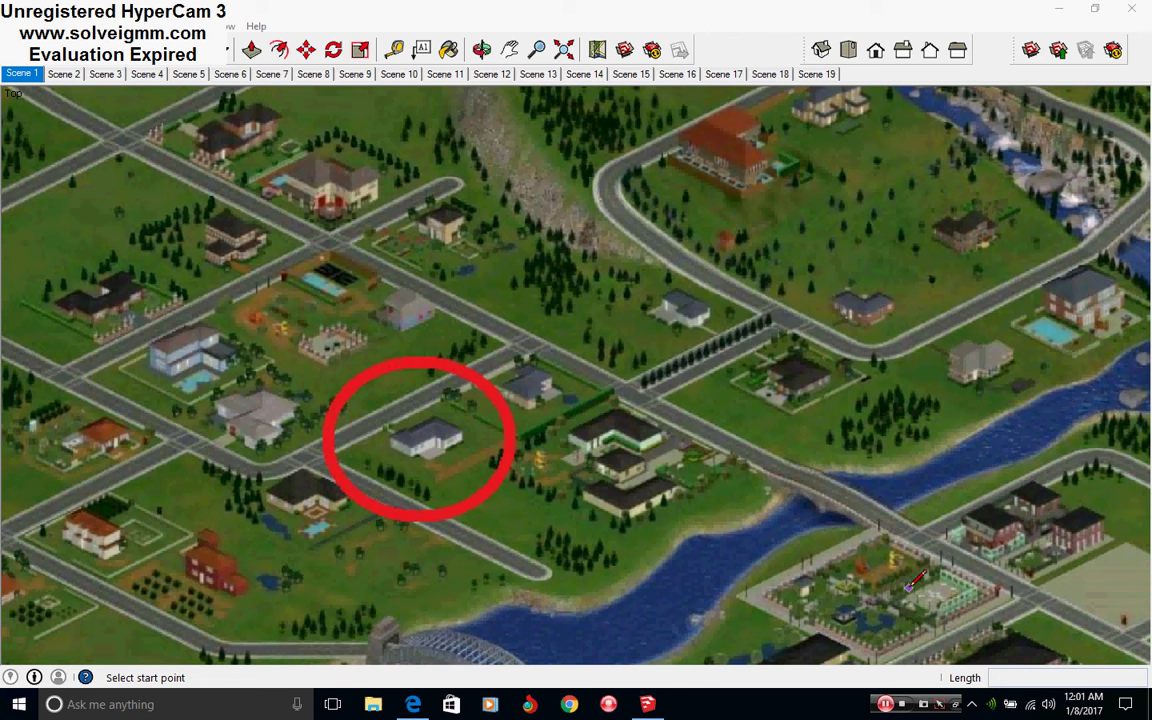
# Step: Orbit down from the neighbourhood image to the house lot with its dark hip roof
pyautogui.moveTo(800, 634); pyautogui.dragTo(163, 482, button='middle')
pyautogui.moveTo(600, 405); pyautogui.dragTo(205, 480, button='middle')
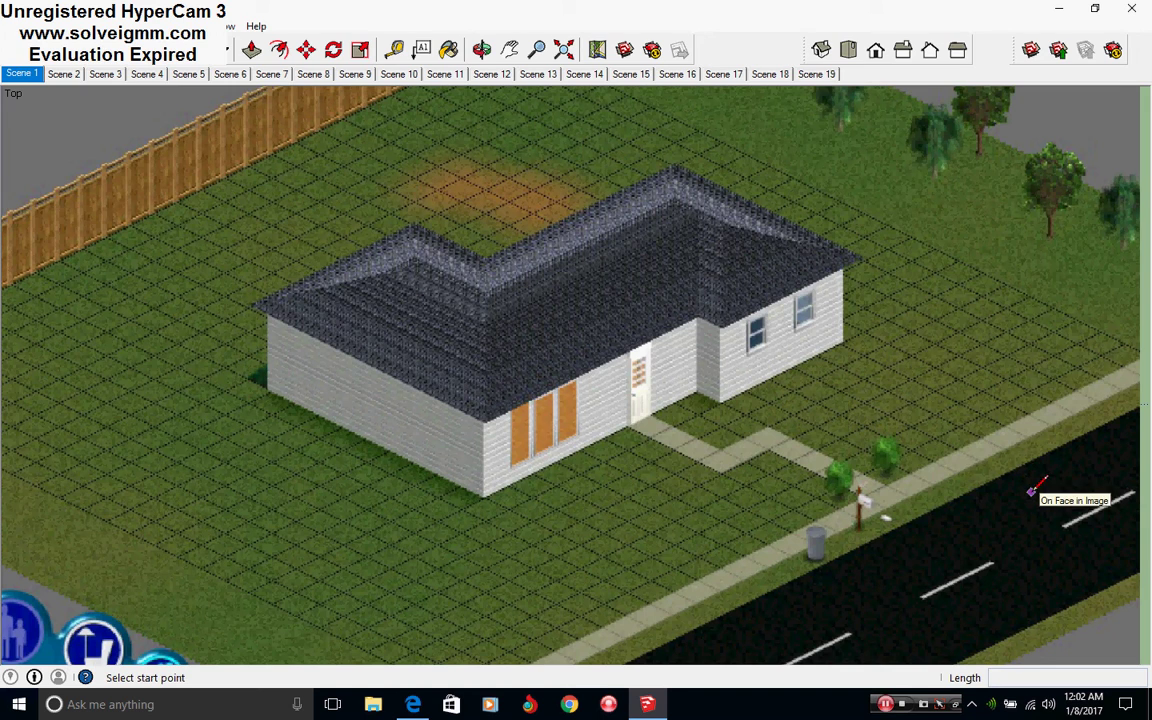
# Step: Orbit the view to look down into the house interior cutaway
pyautogui.moveTo(1036, 496); pyautogui.dragTo(238, 467, button='middle')
pyautogui.scroll(-3, 116, 465)
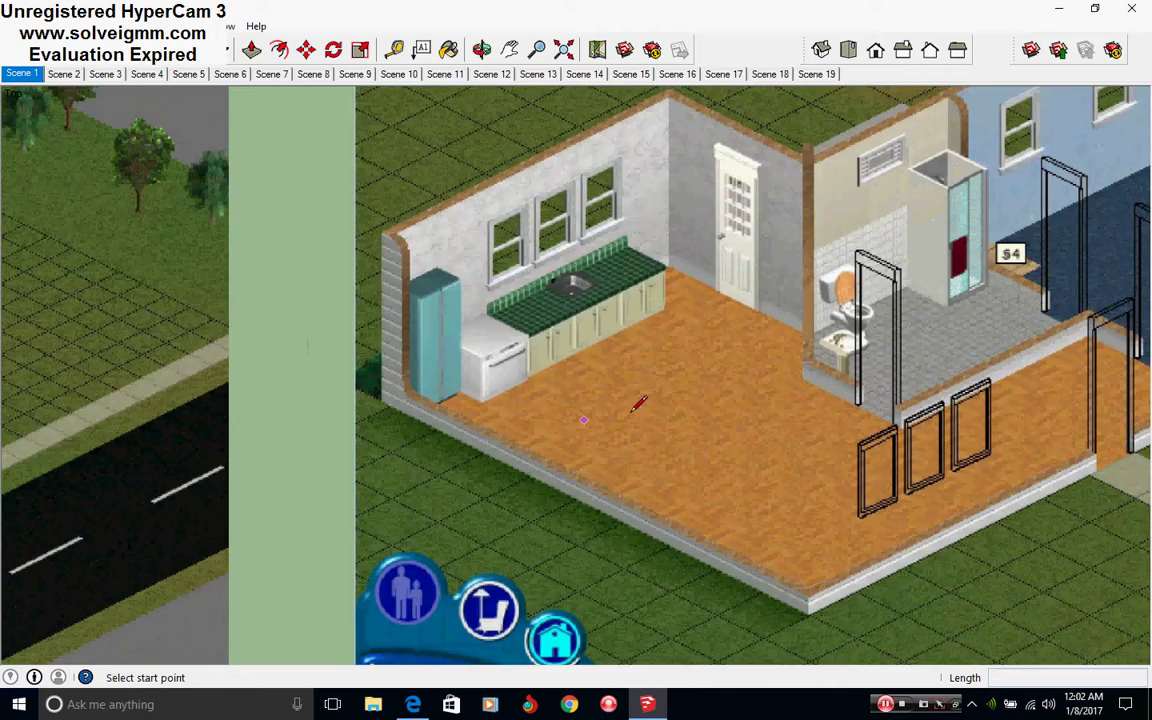
pyautogui.scroll(6, 699, 419)
# Step: With the Line tool active, zoom in close on the hallway doorway
pyautogui.press('l')
pyautogui.scroll(-2, 428, 450)
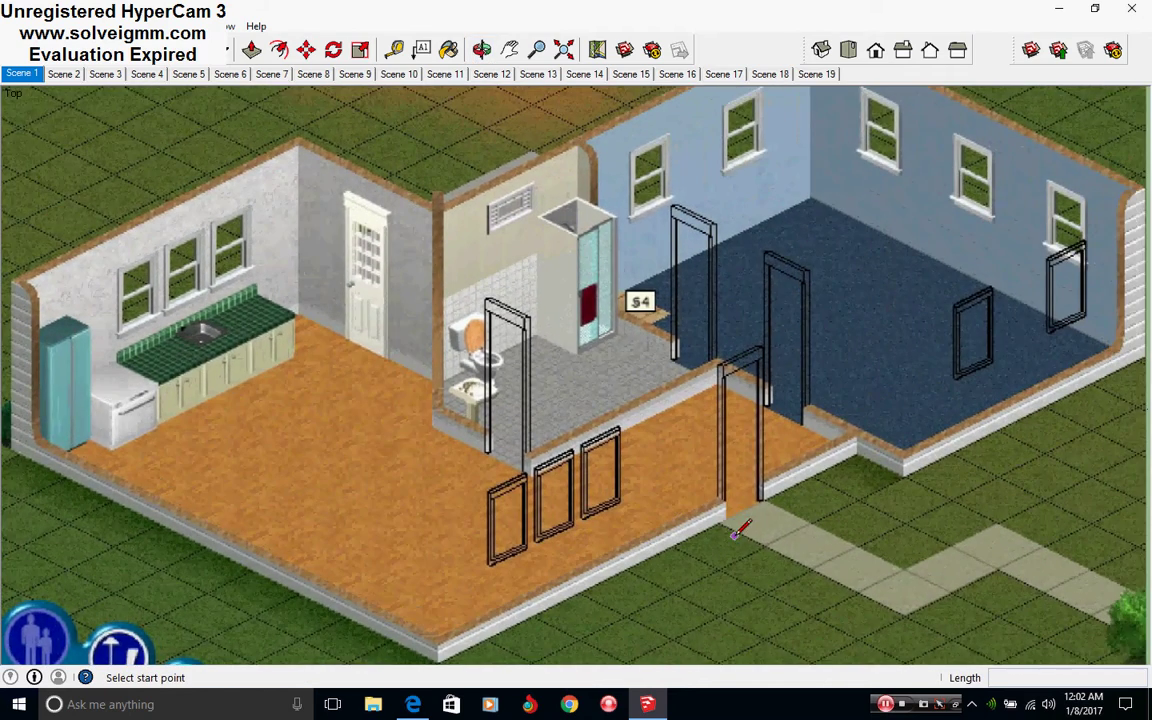
pyautogui.scroll(2, 735, 541)
pyautogui.scroll(-1, 740, 537)
pyautogui.moveTo(733, 514); pyautogui.dragTo(740, 490, button='middle')
pyautogui.scroll(1, 742, 470)
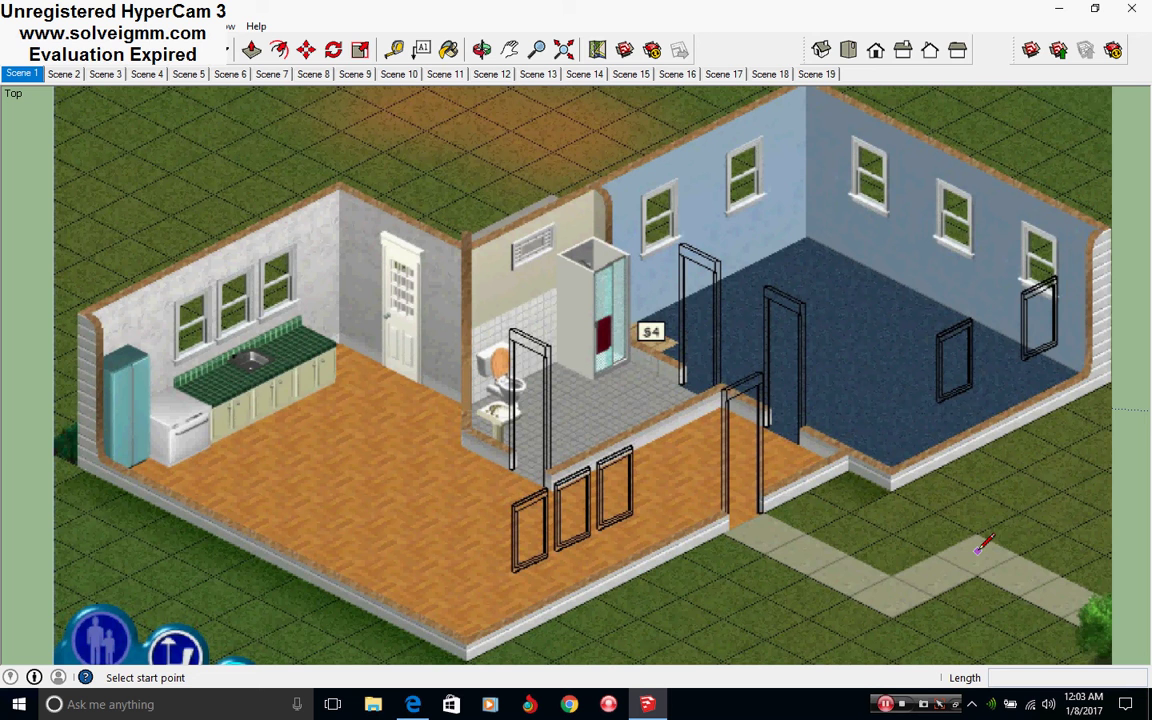
# Step: Zoom across the doorway and lawn onto the small square dimensioned 3' 4" by 3' 4"
pyautogui.scroll(5, 985, 543)
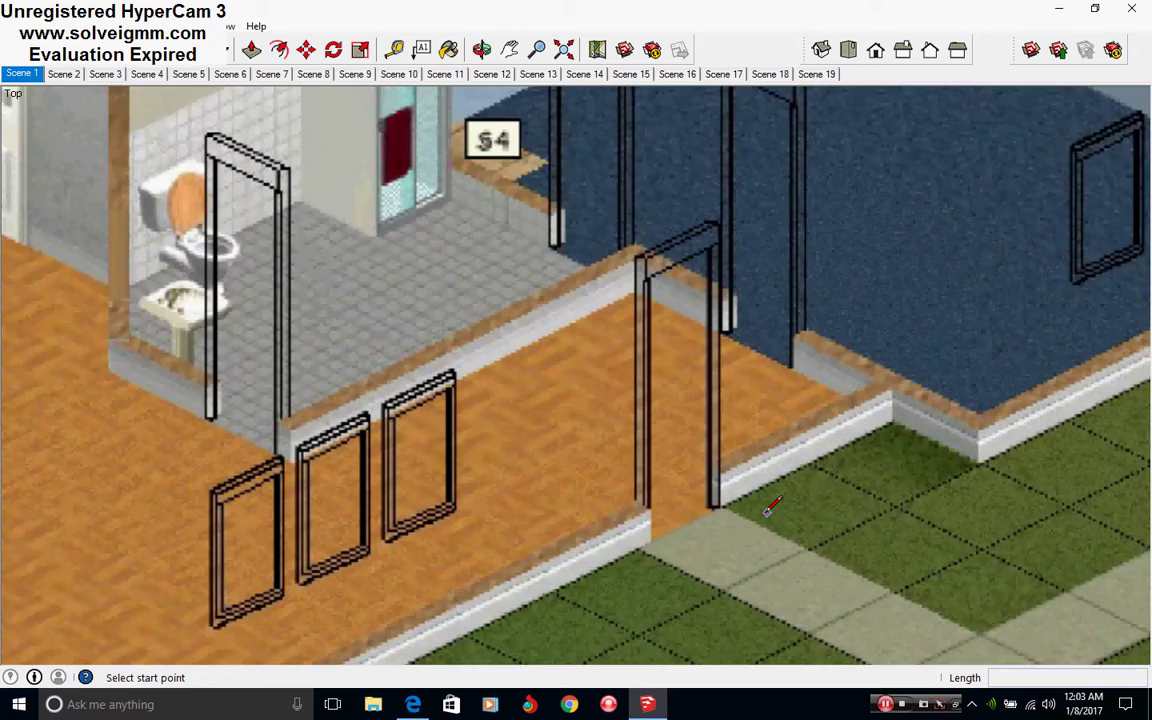
pyautogui.scroll(1, 941, 390)
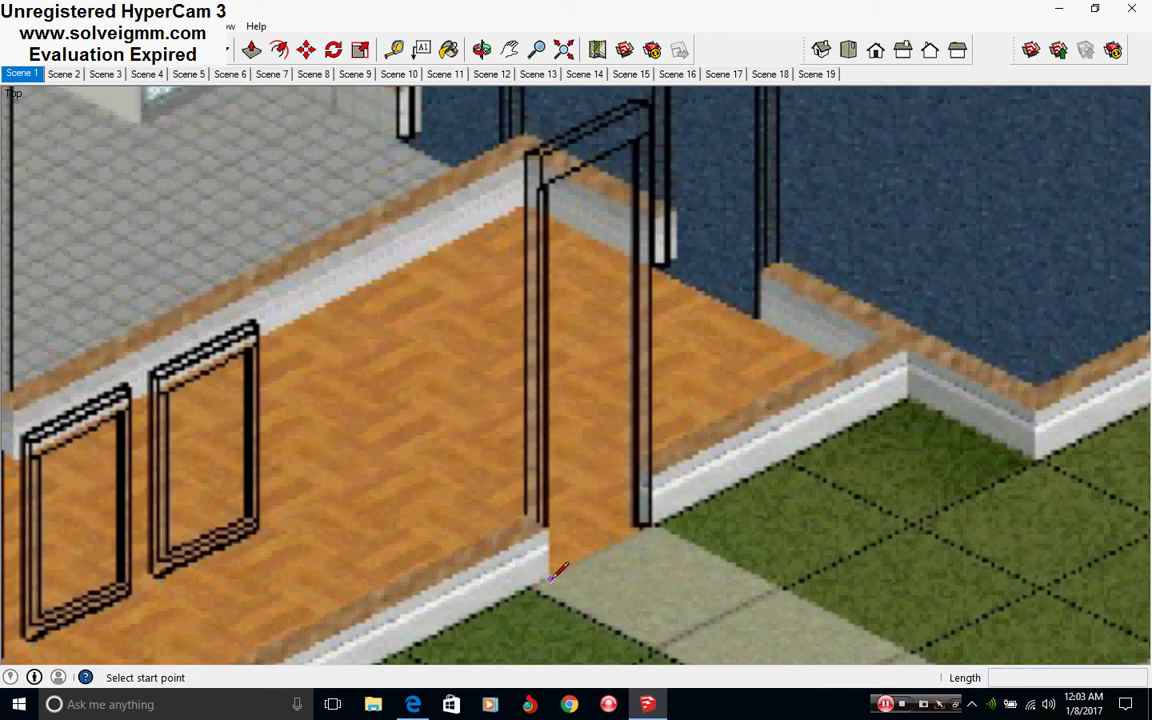
pyautogui.scroll(-3, 655, 572)
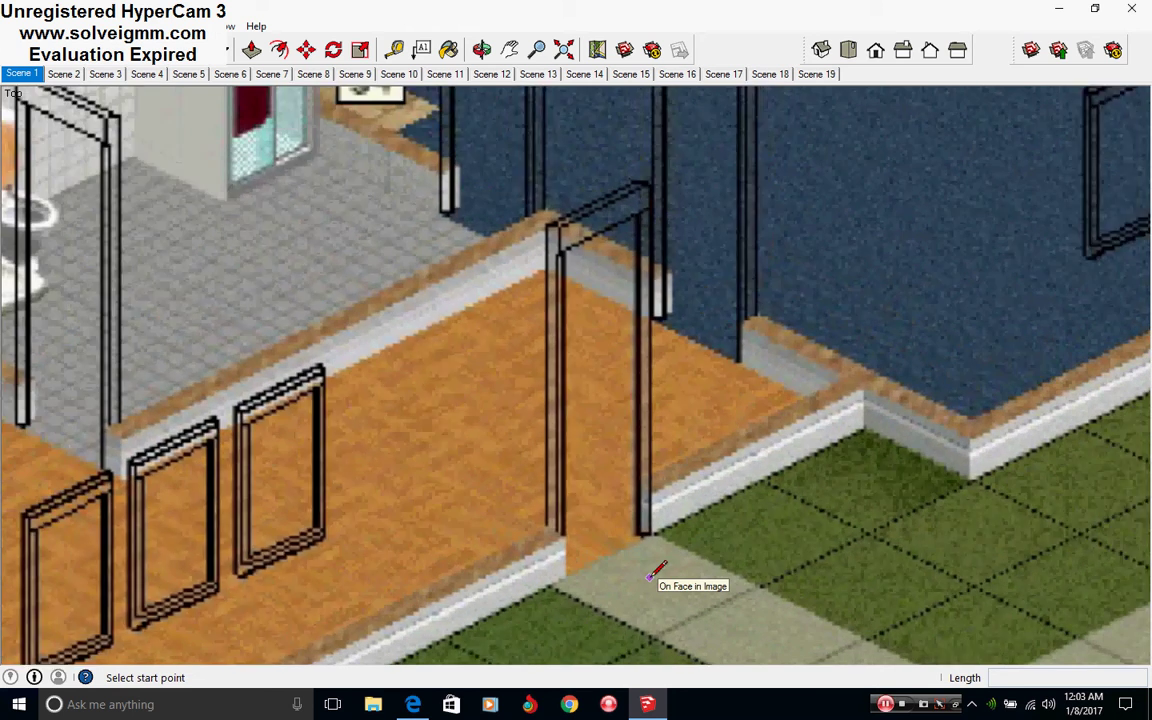
pyautogui.scroll(-3, 655, 572)
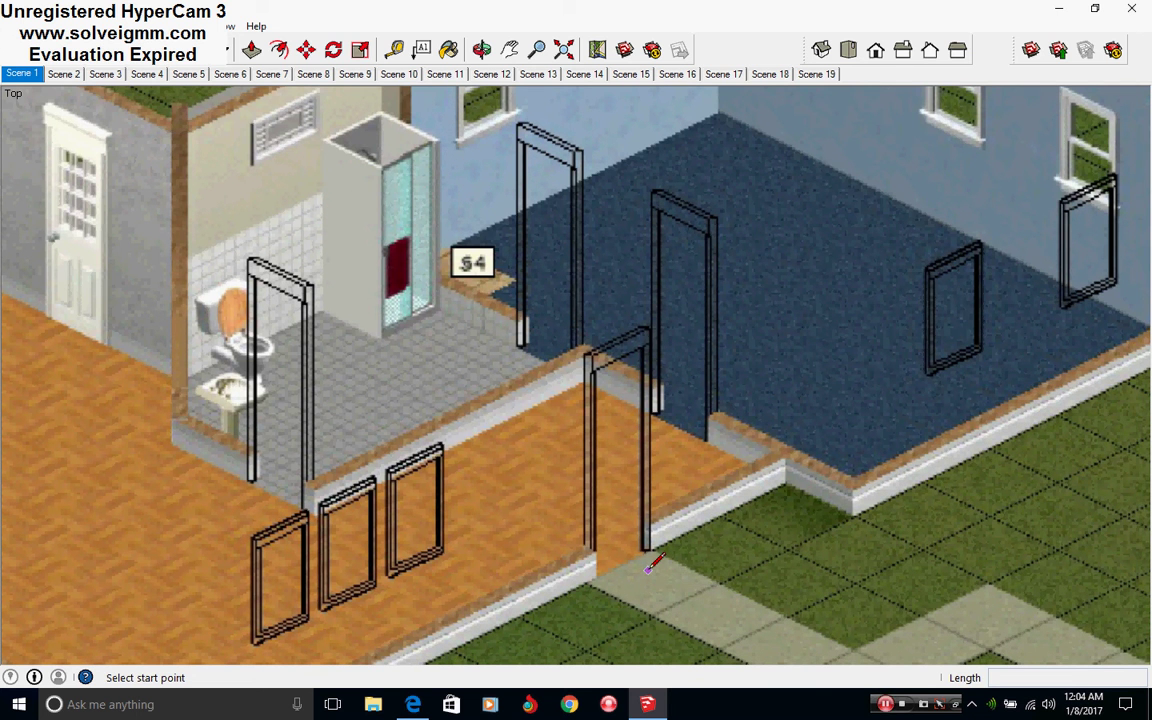
pyautogui.scroll(-2, 715, 485)
pyautogui.scroll(5, 735, 500)
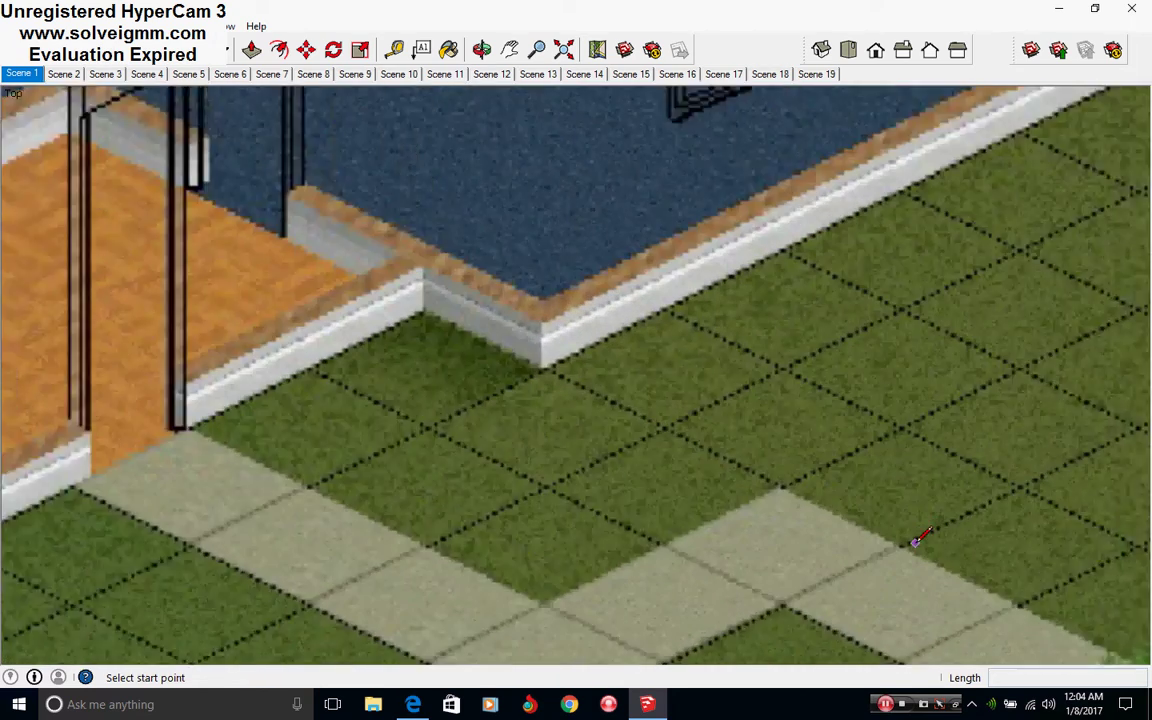
pyautogui.scroll(1, 915, 540)
pyautogui.scroll(2, 913, 530)
pyautogui.scroll(-3, 680, 518)
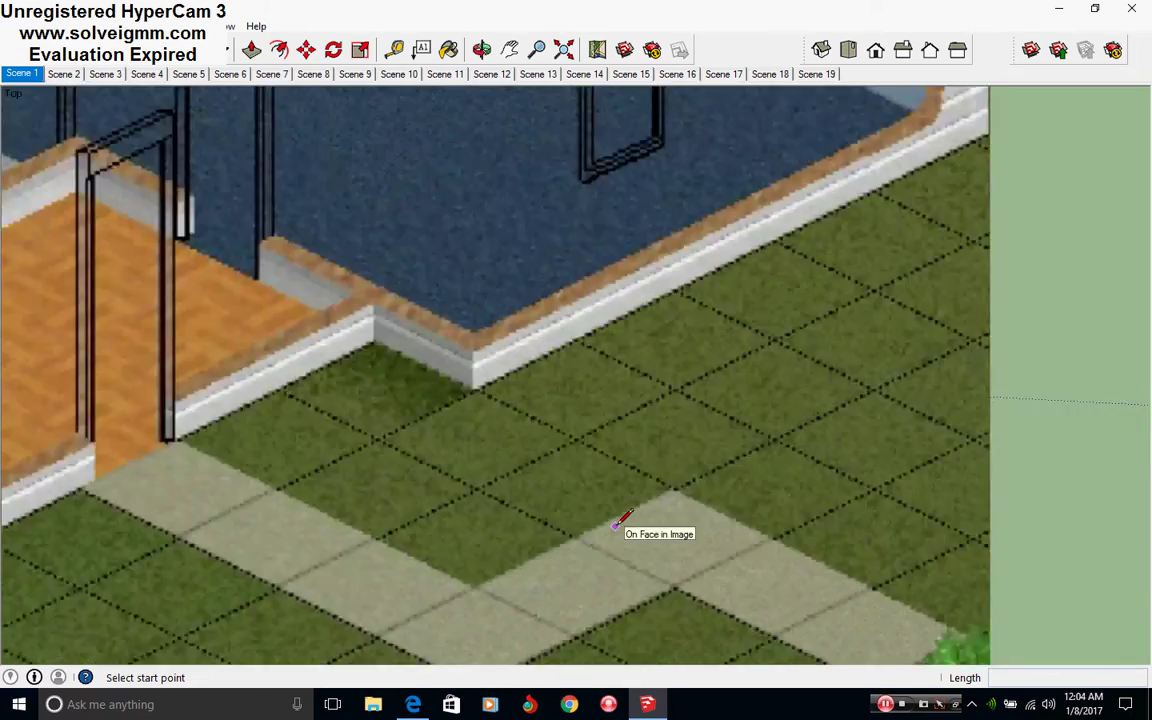
pyautogui.scroll(-5, 560, 500)
pyautogui.scroll(4, 712, 548)
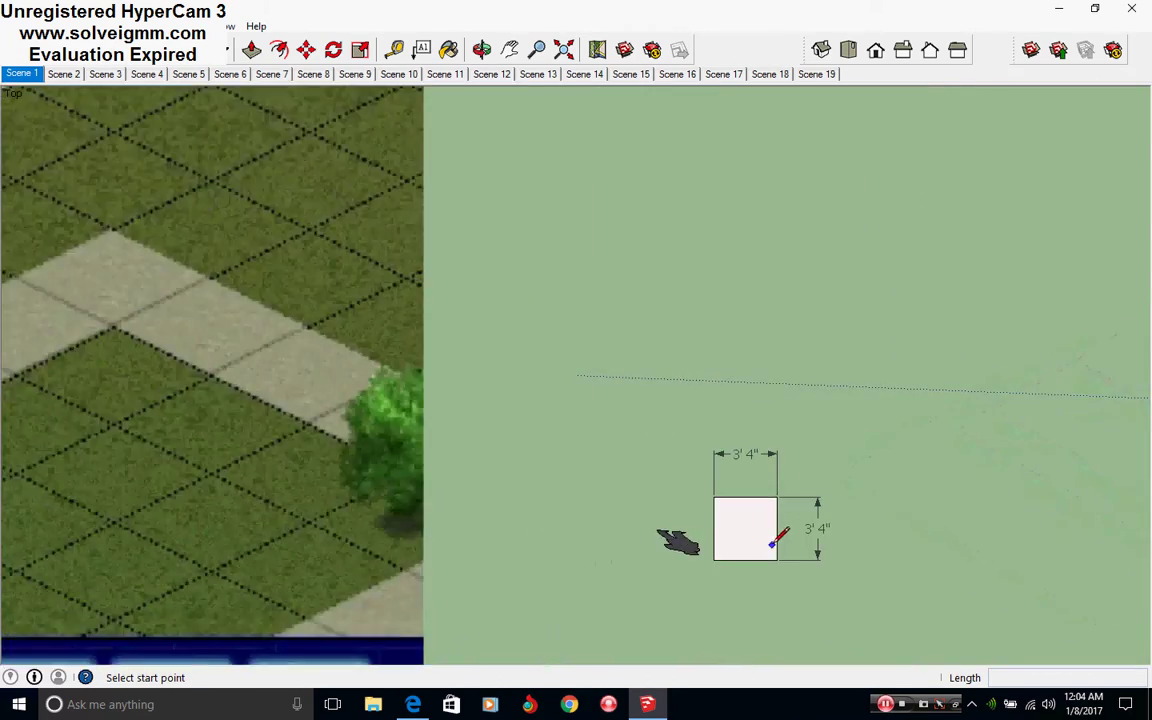
pyautogui.scroll(3, 773, 543)
pyautogui.moveTo(764, 540)
pyautogui.keyDown('shift'); pyautogui.mouseDown(button='middle')
pyautogui.moveTo(591, 458)
pyautogui.moveTo(576, 216)
pyautogui.mouseUp(button='middle'); pyautogui.keyUp('shift')
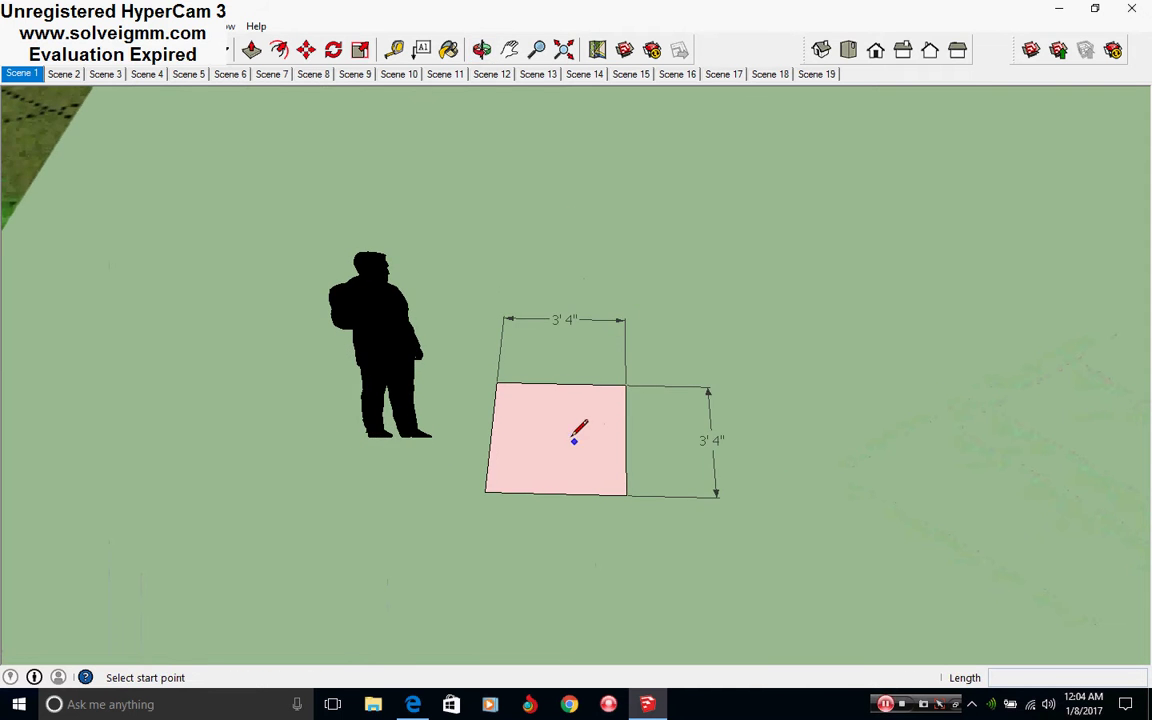
pyautogui.moveTo(576, 437)
pyautogui.mouseDown(button='middle')
pyautogui.moveTo(566, 429)
pyautogui.moveTo(568, 465)
pyautogui.moveTo(663, 433)
pyautogui.moveTo(594, 419)
pyautogui.moveTo(643, 399)
pyautogui.mouseUp(button='middle')
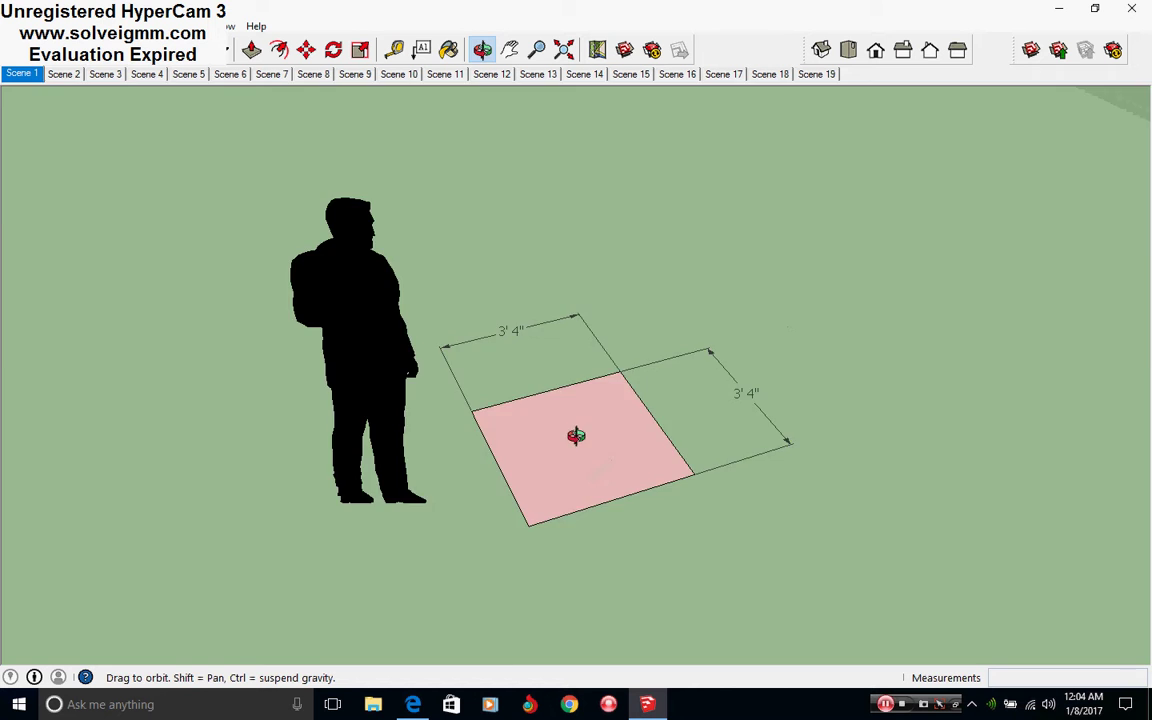
pyautogui.moveTo(576, 437); pyautogui.dragTo(454, 538, button='middle')
pyautogui.rightClick(348, 328)
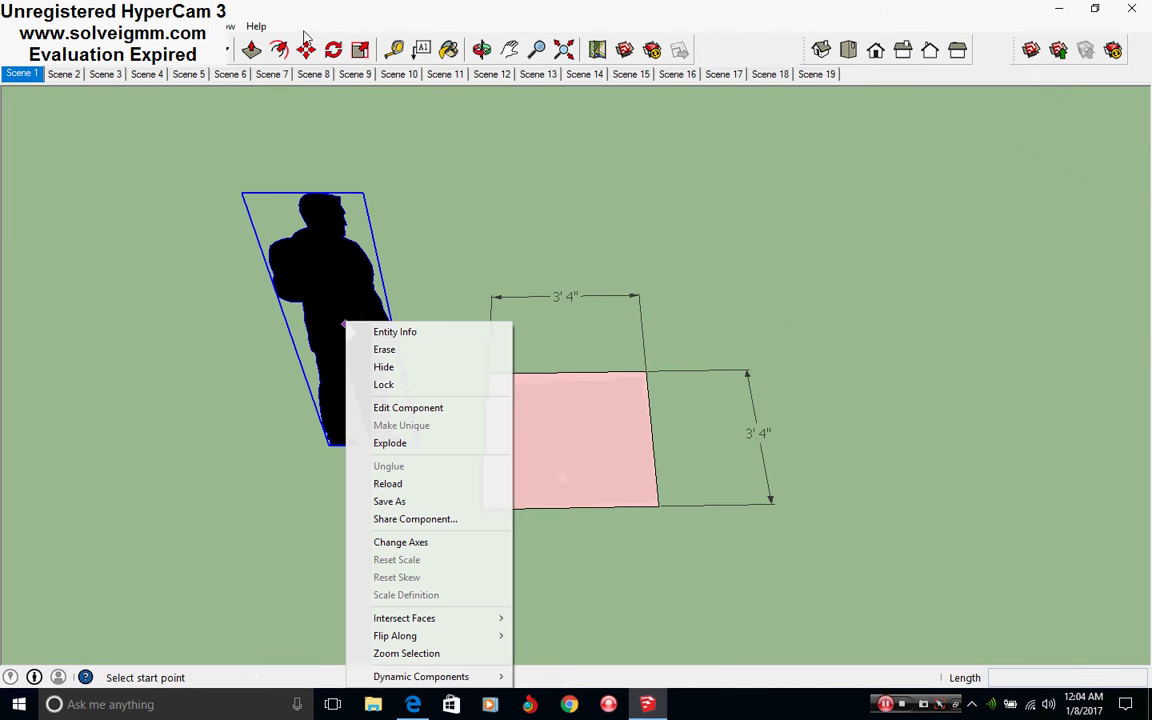
pyautogui.press('Escape')
pyautogui.press('m')
pyautogui.click(350, 332)
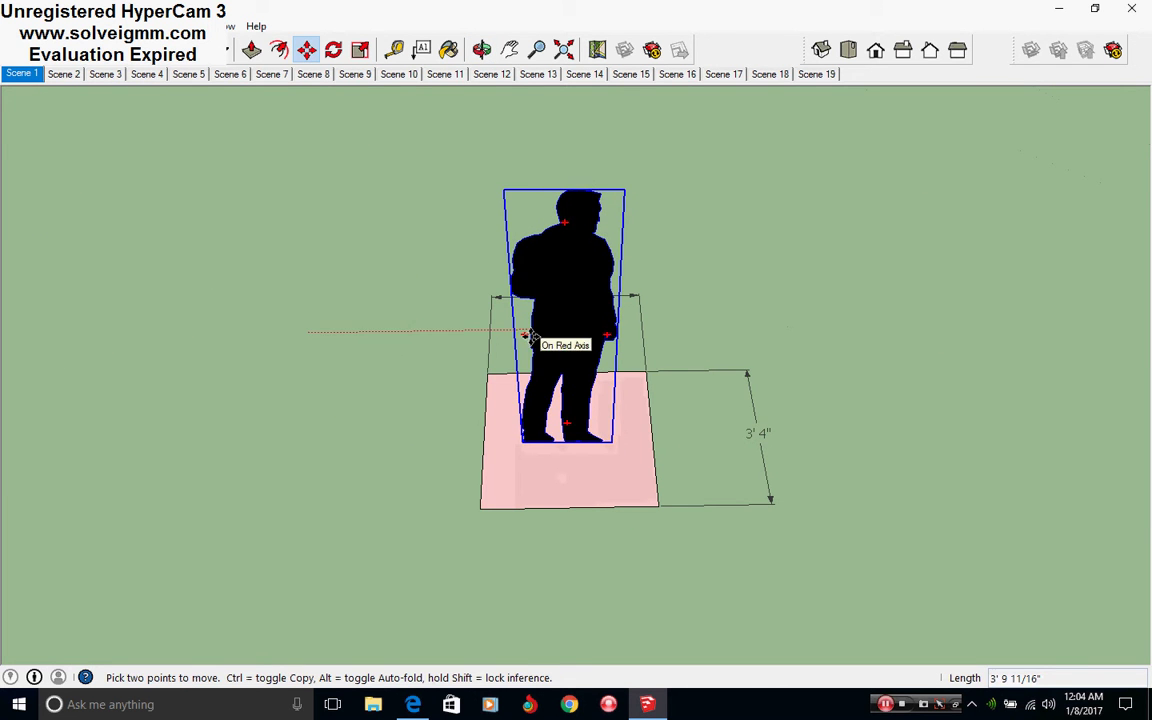
pyautogui.click(533, 337)
pyautogui.moveTo(985, 548); pyautogui.dragTo(922, 492, button='middle')
pyautogui.moveTo(690, 529); pyautogui.dragTo(514, 599, button='middle')
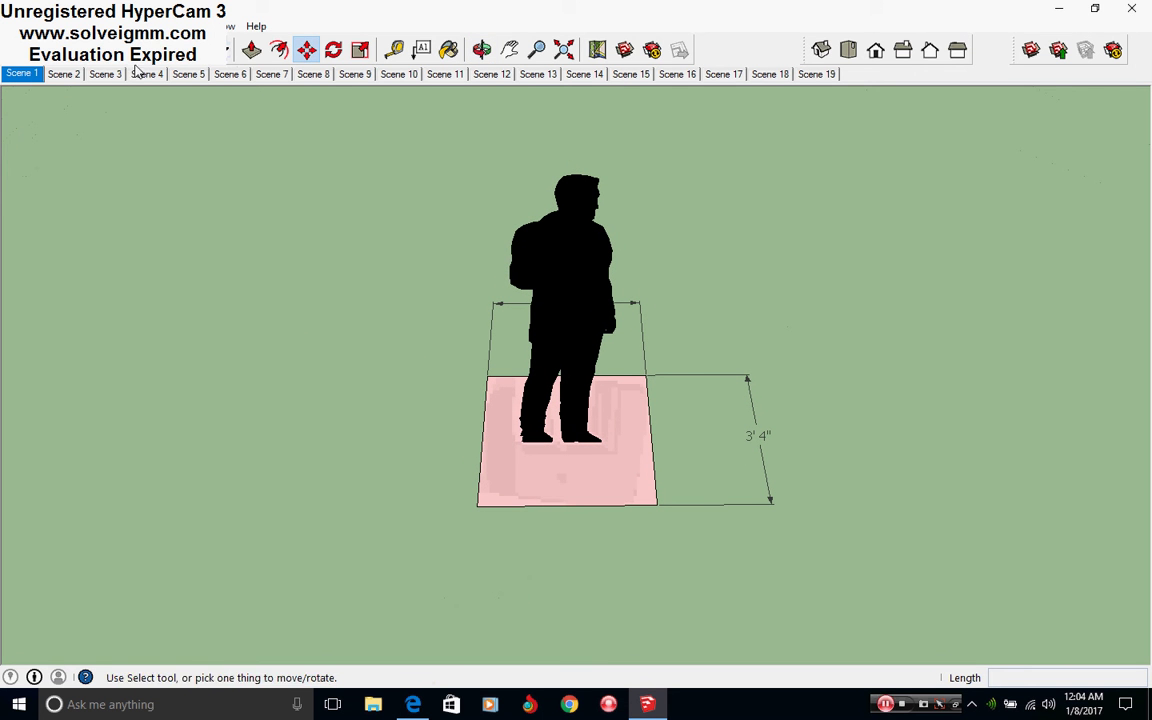
pyautogui.click(279, 49)
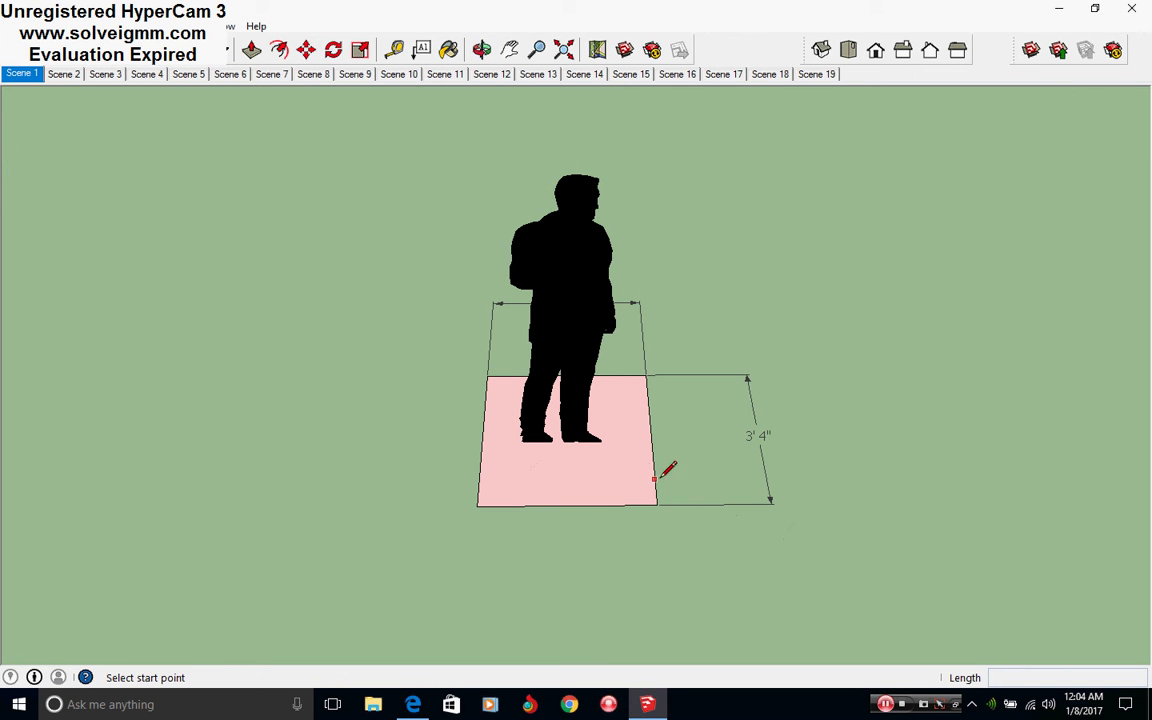
pyautogui.hotkey('ctrl', 'z')
pyautogui.scroll(-3, 556, 452)
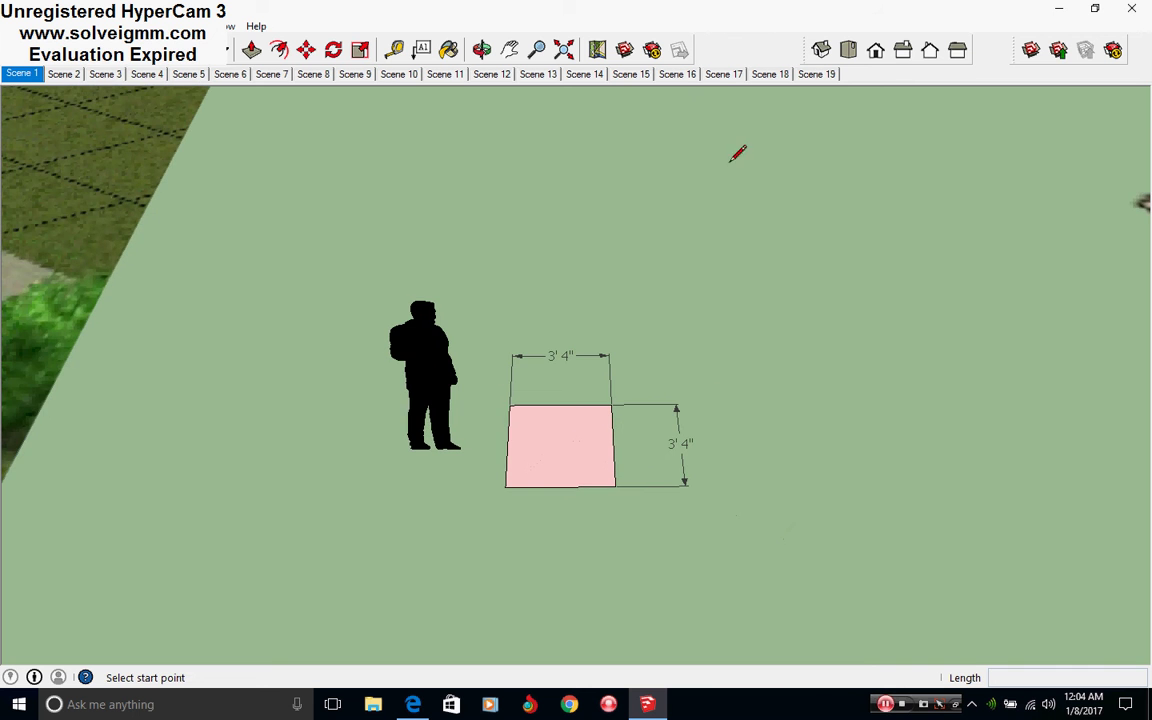
# Step: Switch to Top view, then orbit and zoom until the L-shaped pink tile grid fills the view
pyautogui.click(848, 51)
pyautogui.scroll(-6, 558, 429)
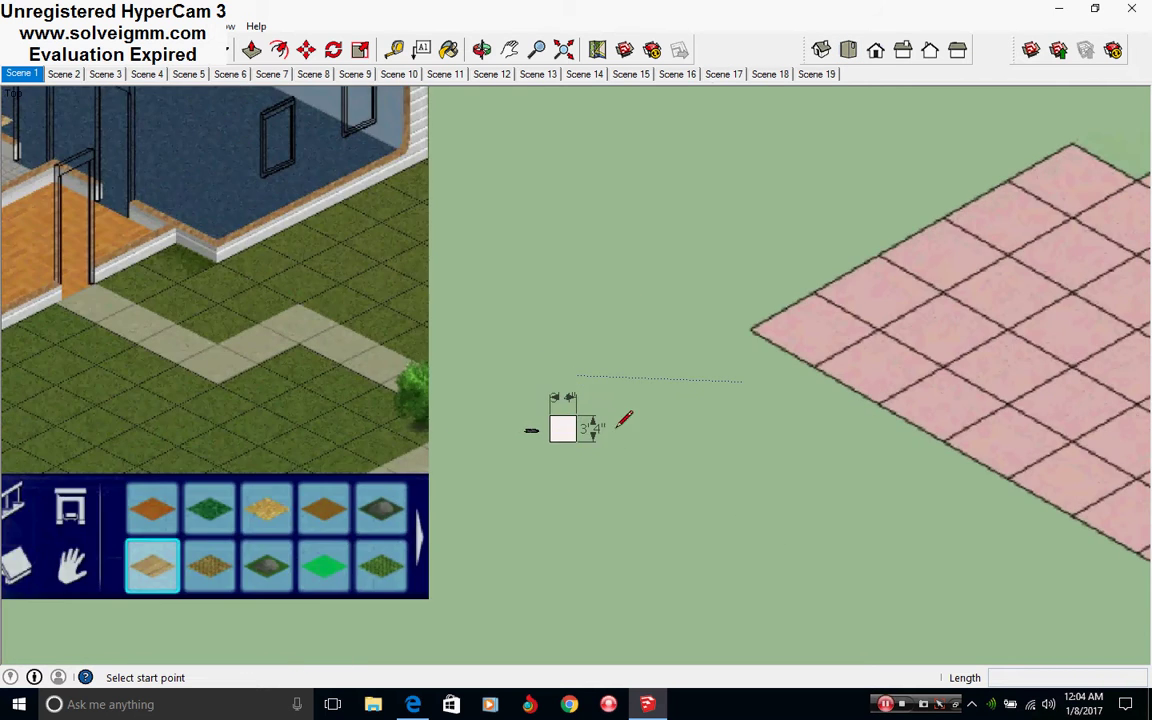
pyautogui.moveTo(624, 420); pyautogui.dragTo(247, 491, button='middle')
pyautogui.moveTo(521, 459)
pyautogui.mouseDown(button='middle')
pyautogui.moveTo(512, 471)
pyautogui.moveTo(702, 478)
pyautogui.moveTo(607, 497)
pyautogui.moveTo(766, 452)
pyautogui.mouseUp(button='middle')
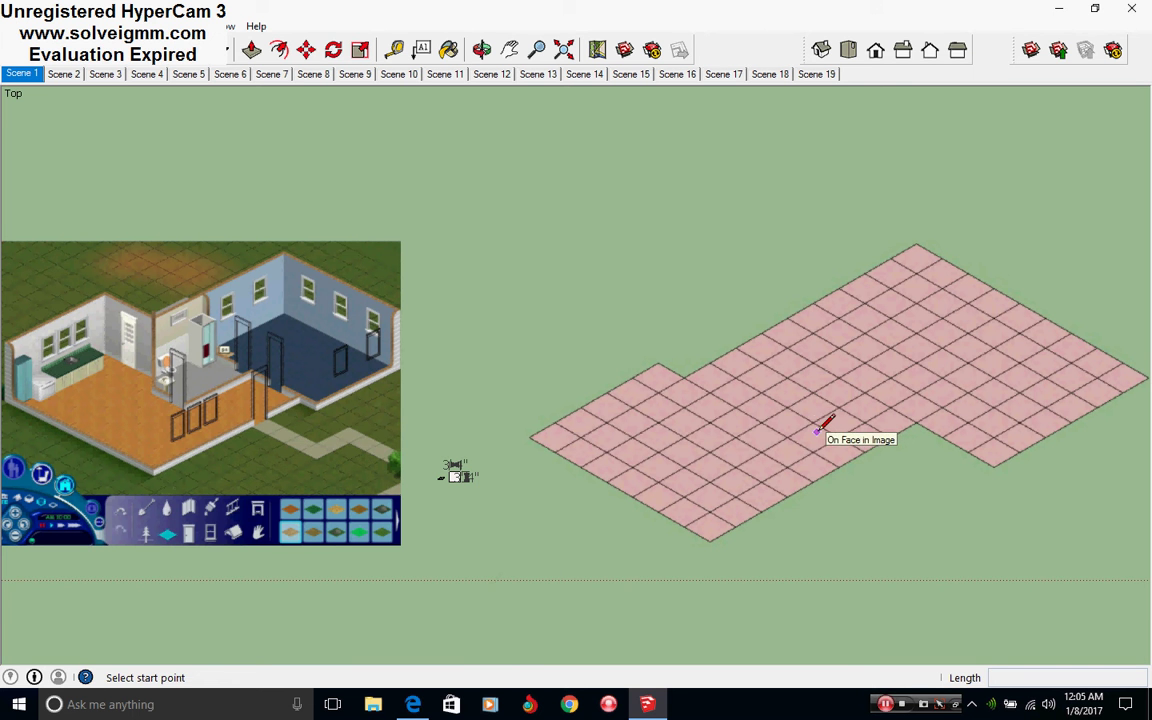
pyautogui.moveTo(862, 443)
pyautogui.mouseDown(button='middle')
pyautogui.moveTo(900, 432)
pyautogui.moveTo(676, 442)
pyautogui.mouseUp(button='middle')
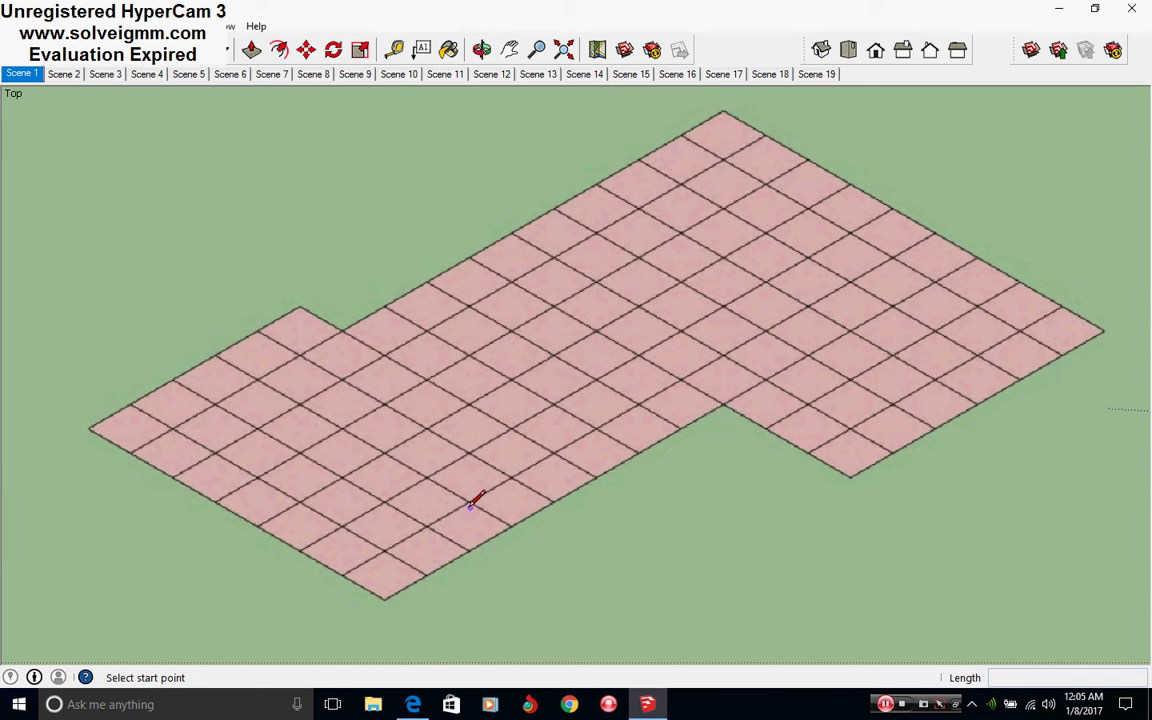
pyautogui.scroll(-2, 362, 480)
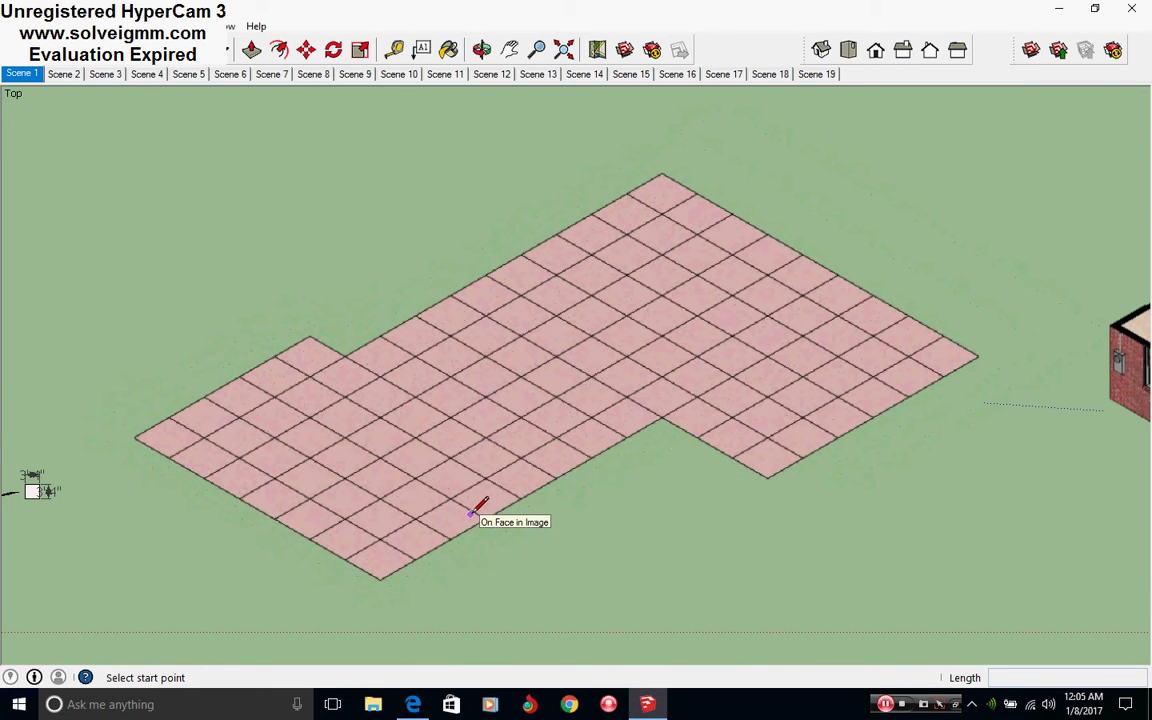
pyautogui.scroll(1, 472, 513)
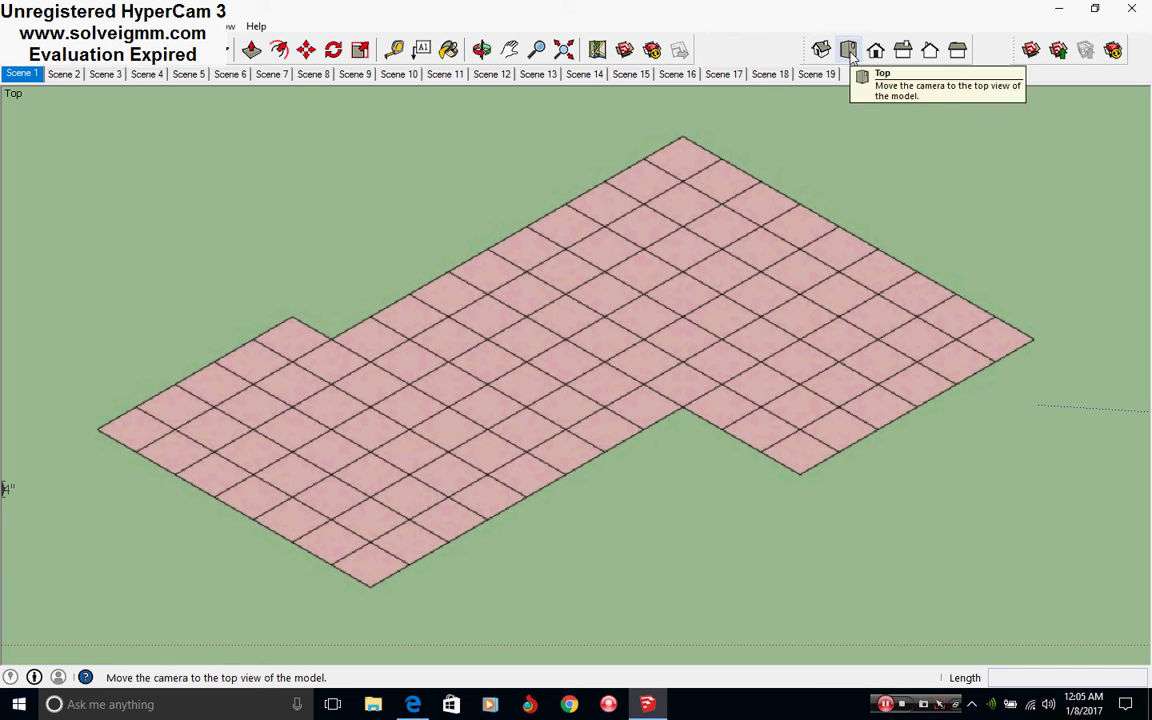
# Step: Orbit and pan from the pink tile grid over to the furnished cutaway brick house
pyautogui.press('o')
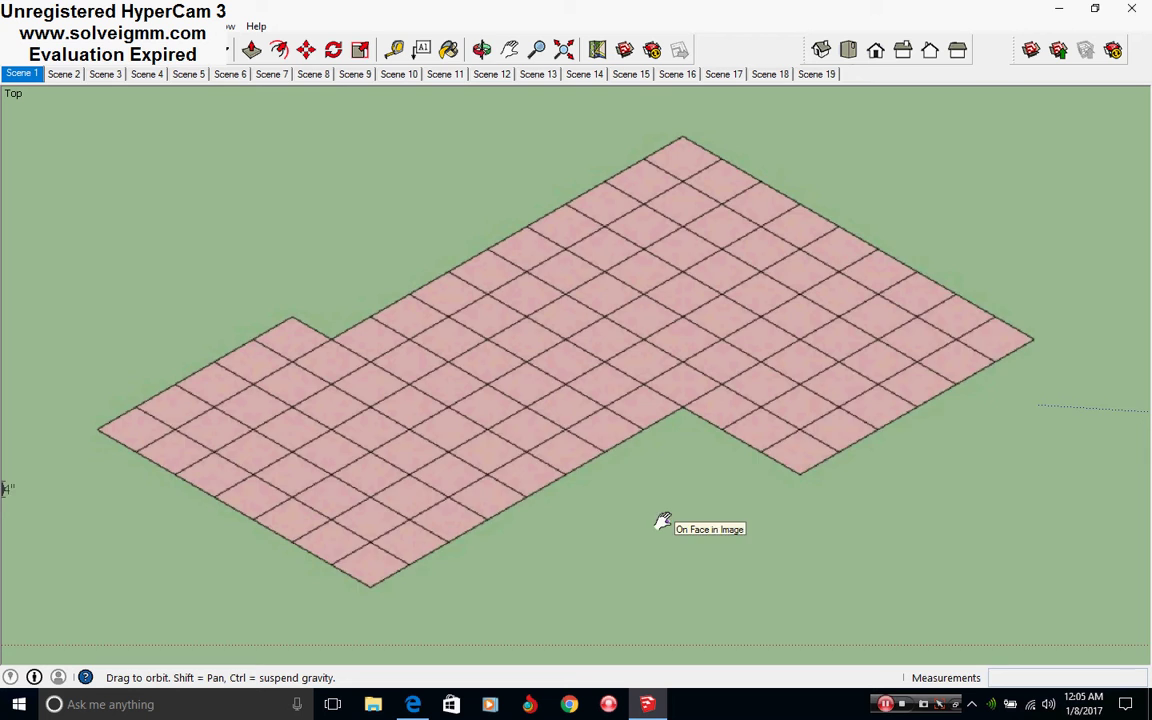
pyautogui.keyDown('shift'); pyautogui.moveTo(662, 522); pyautogui.dragTo(381, 523); pyautogui.keyUp('shift')
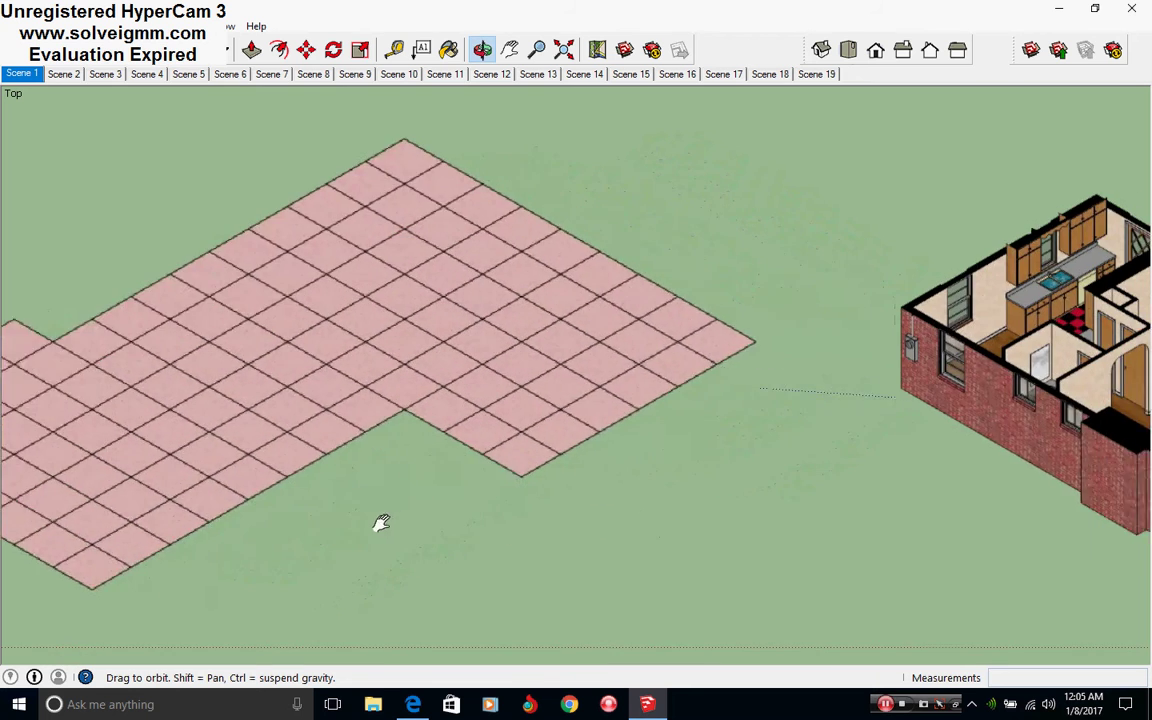
pyautogui.keyDown('shift'); pyautogui.moveTo(381, 523); pyautogui.dragTo(226, 514, button='middle'); pyautogui.keyUp('shift')
pyautogui.keyDown('shift'); pyautogui.moveTo(951, 439); pyautogui.dragTo(473, 486, button='middle'); pyautogui.keyUp('shift')
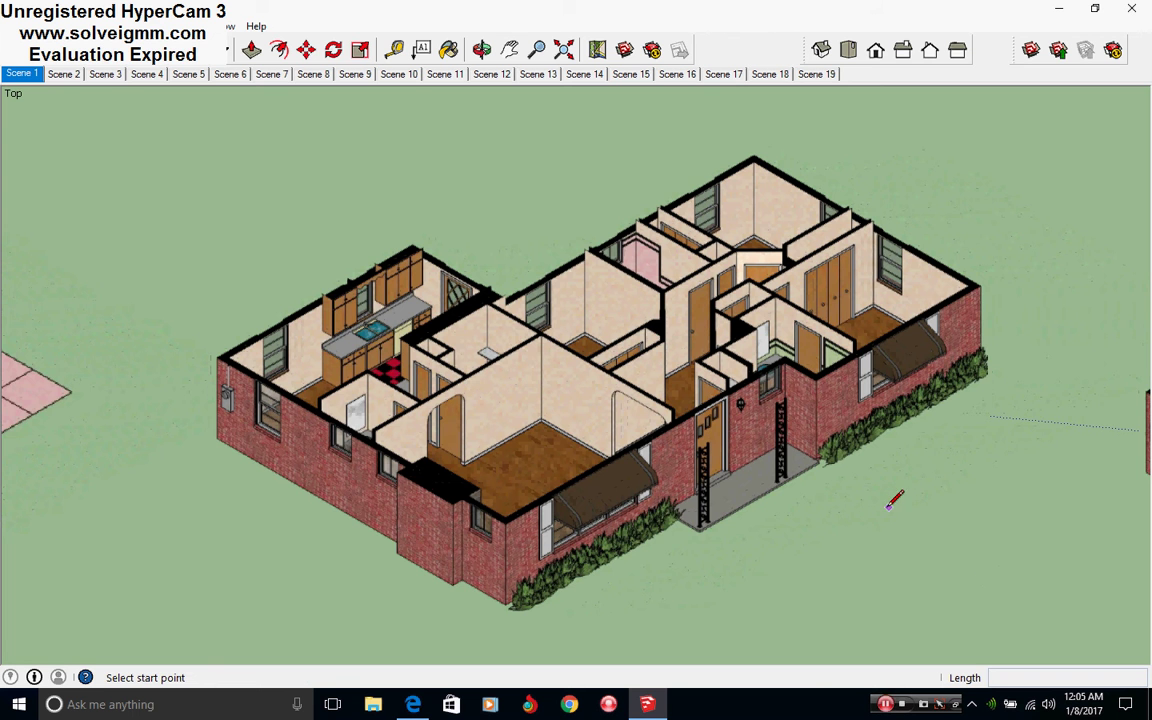
pyautogui.scroll(1, 890, 510)
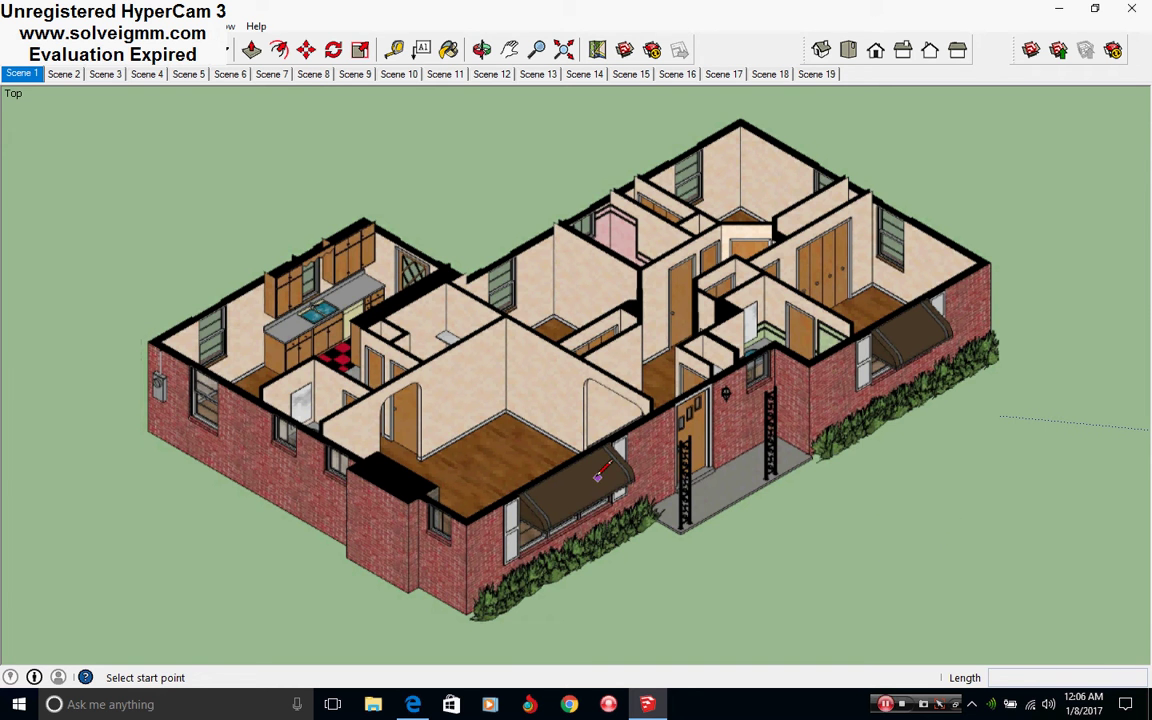
# Step: Pan over to the unfurnished brick house with pink tiled floors
pyautogui.scroll(-3, 533, 469)
pyautogui.moveTo(790, 456)
pyautogui.keyDown('shift'); pyautogui.mouseDown(button='middle')
pyautogui.moveTo(802, 458)
pyautogui.moveTo(404, 417)
pyautogui.moveTo(437, 424)
pyautogui.moveTo(360, 442)
pyautogui.moveTo(380, 440)
pyautogui.mouseUp(button='middle'); pyautogui.keyUp('shift')
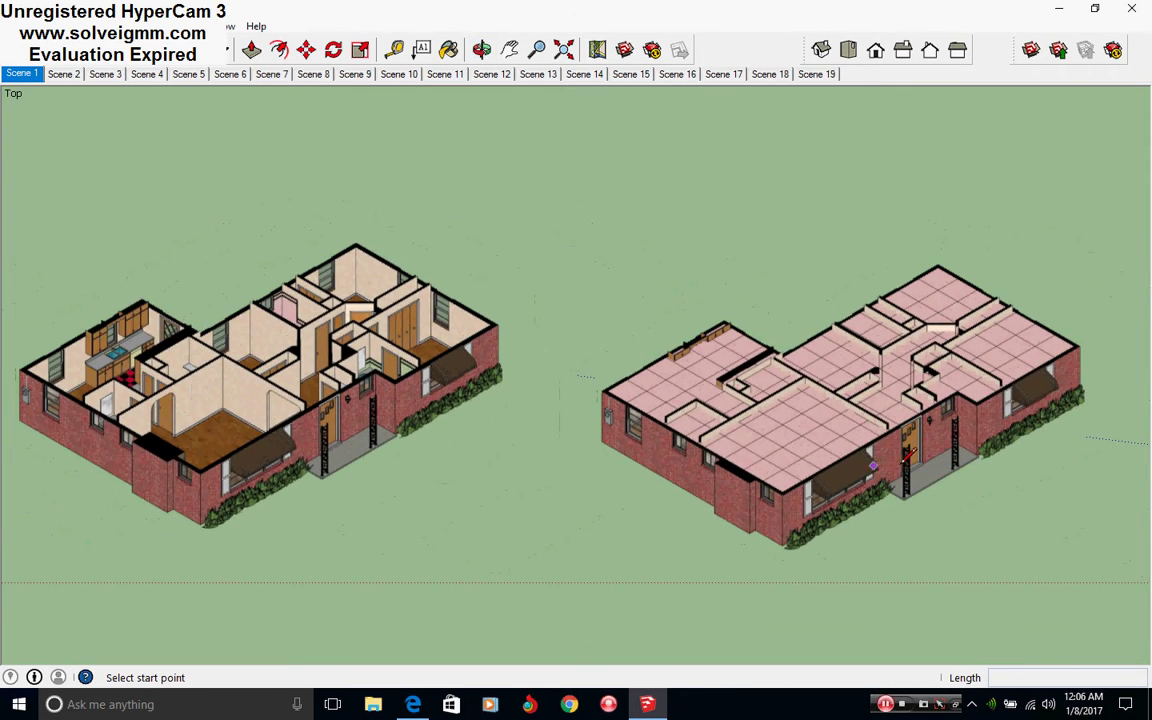
pyautogui.scroll(5, 866, 416)
pyautogui.moveTo(850, 445); pyautogui.dragTo(820, 458, button='middle')
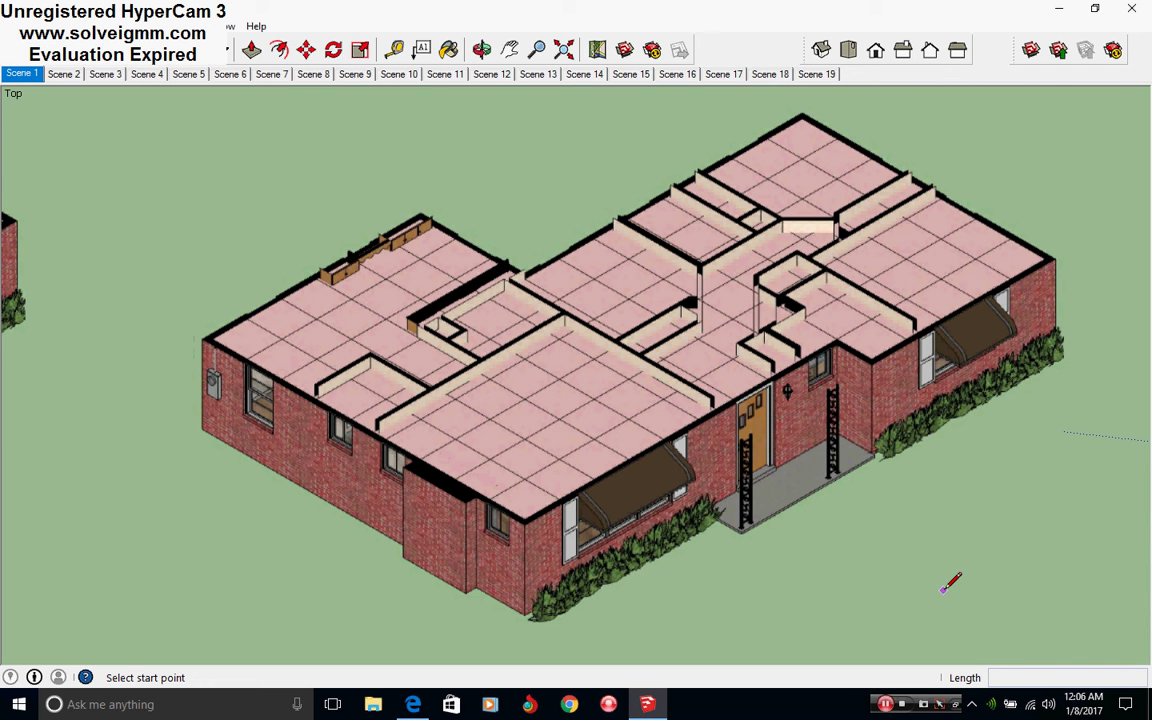
# Step: Zoom around its tiled rooms and low partitions, then orbit to a new angle
pyautogui.scroll(6, 555, 535)
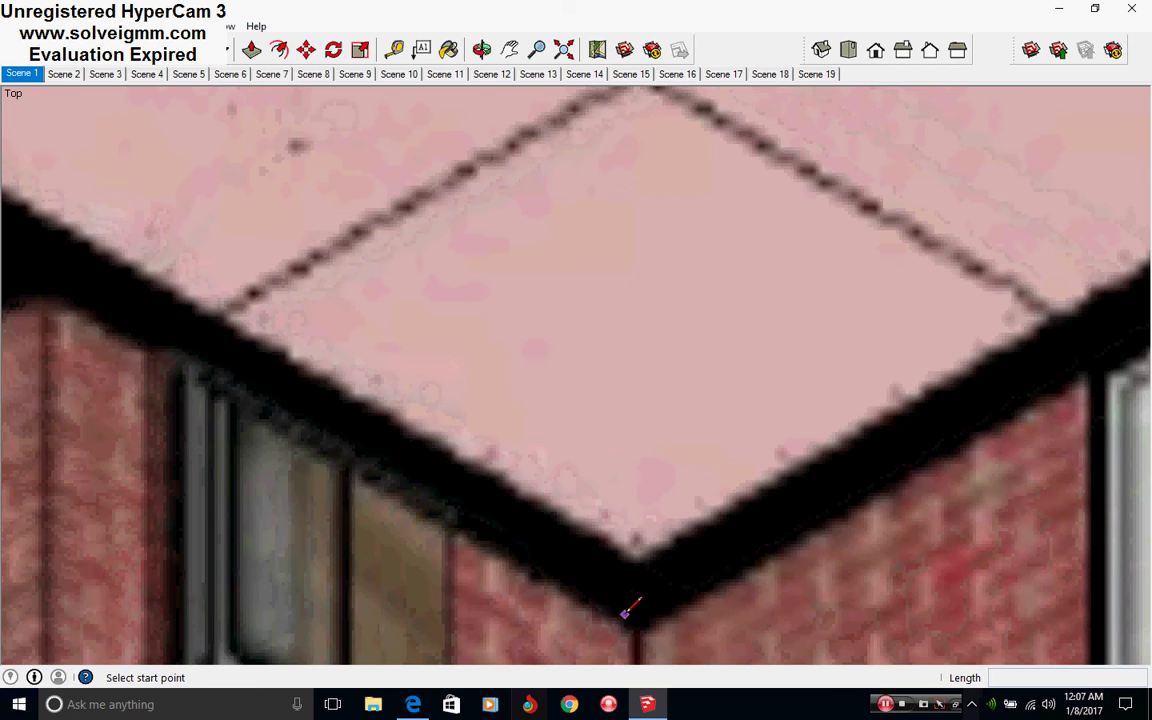
pyautogui.scroll(-4, 834, 492)
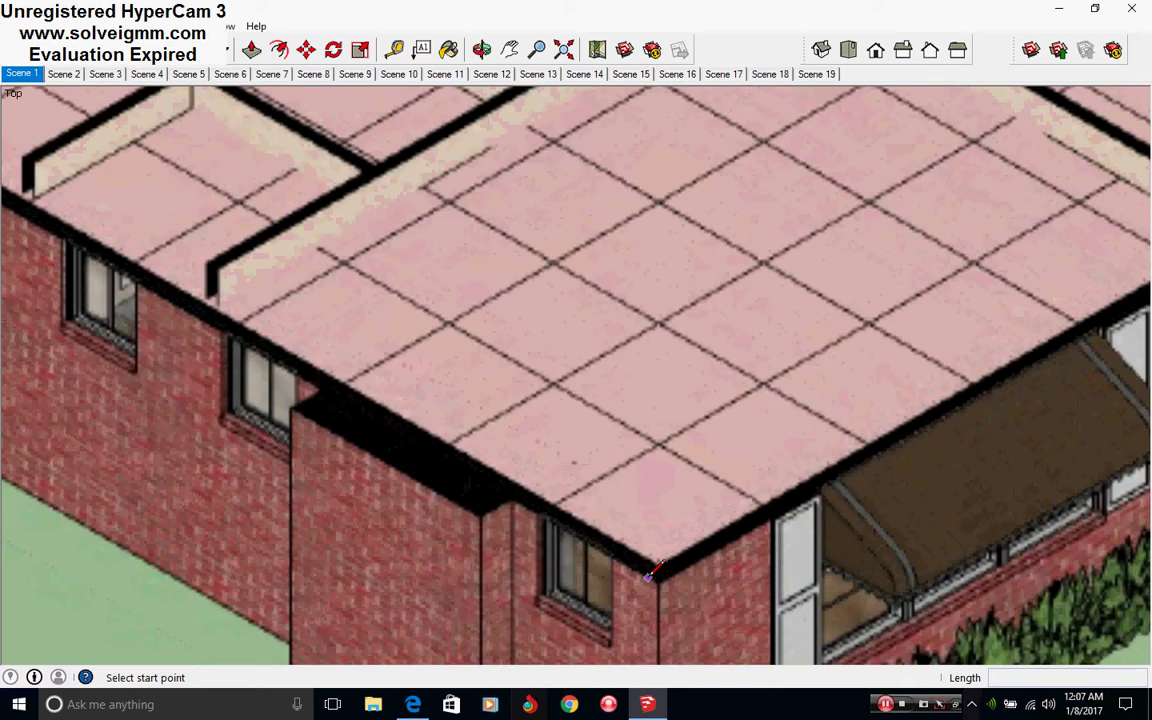
pyautogui.scroll(-1, 645, 570)
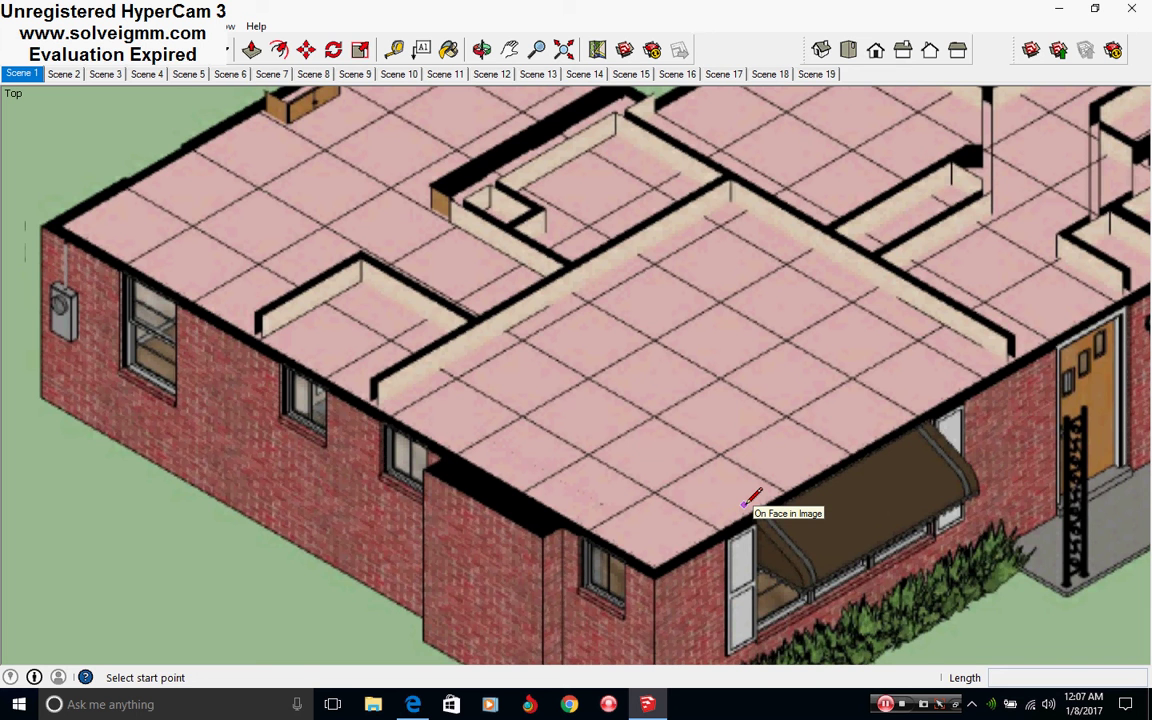
pyautogui.scroll(3, 606, 441)
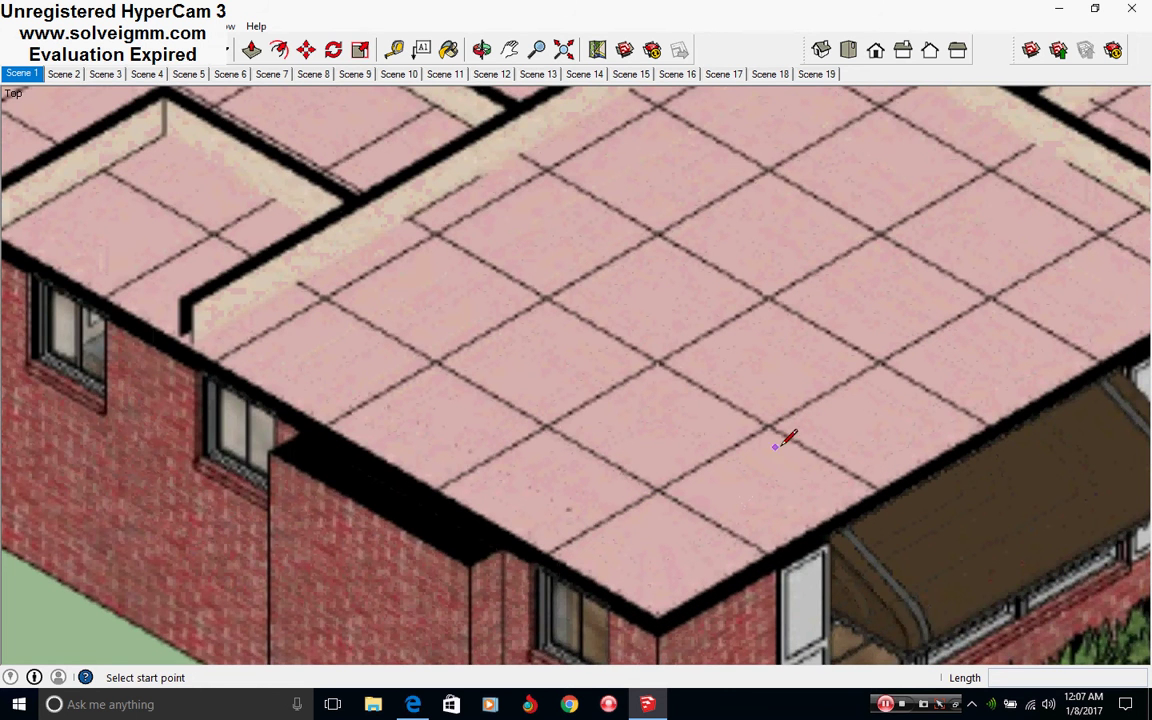
pyautogui.scroll(-4, 790, 444)
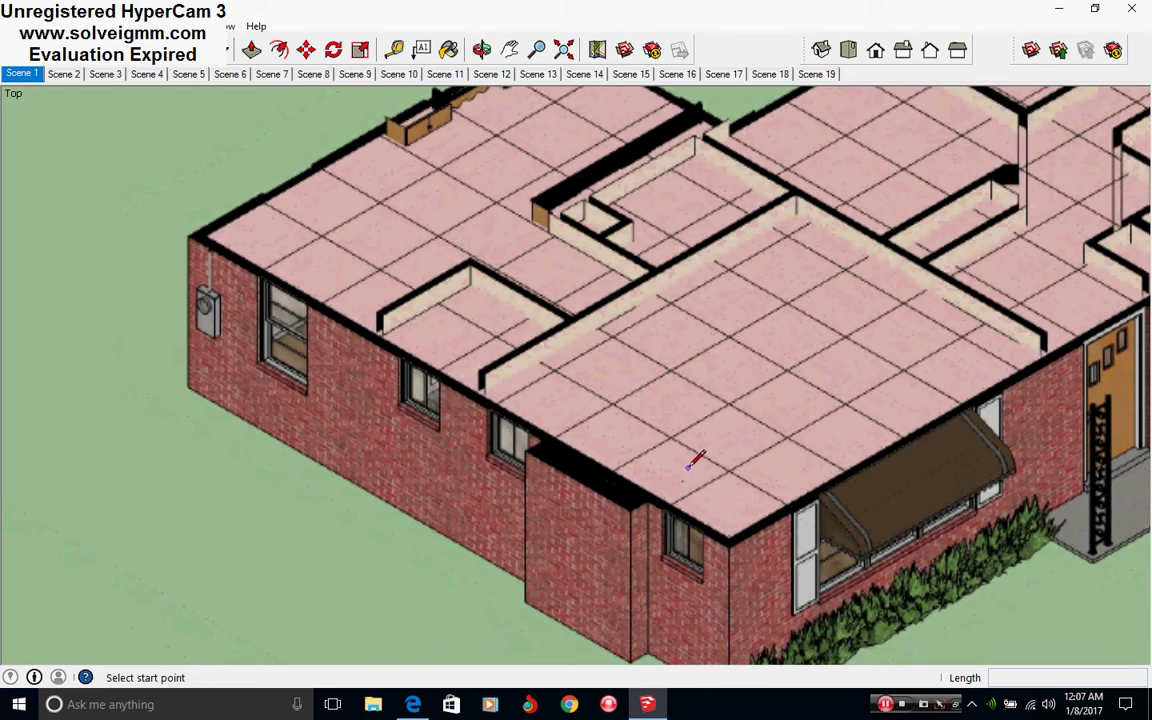
pyautogui.scroll(-5, 688, 465)
pyautogui.moveTo(745, 455); pyautogui.dragTo(812, 462, button='middle')
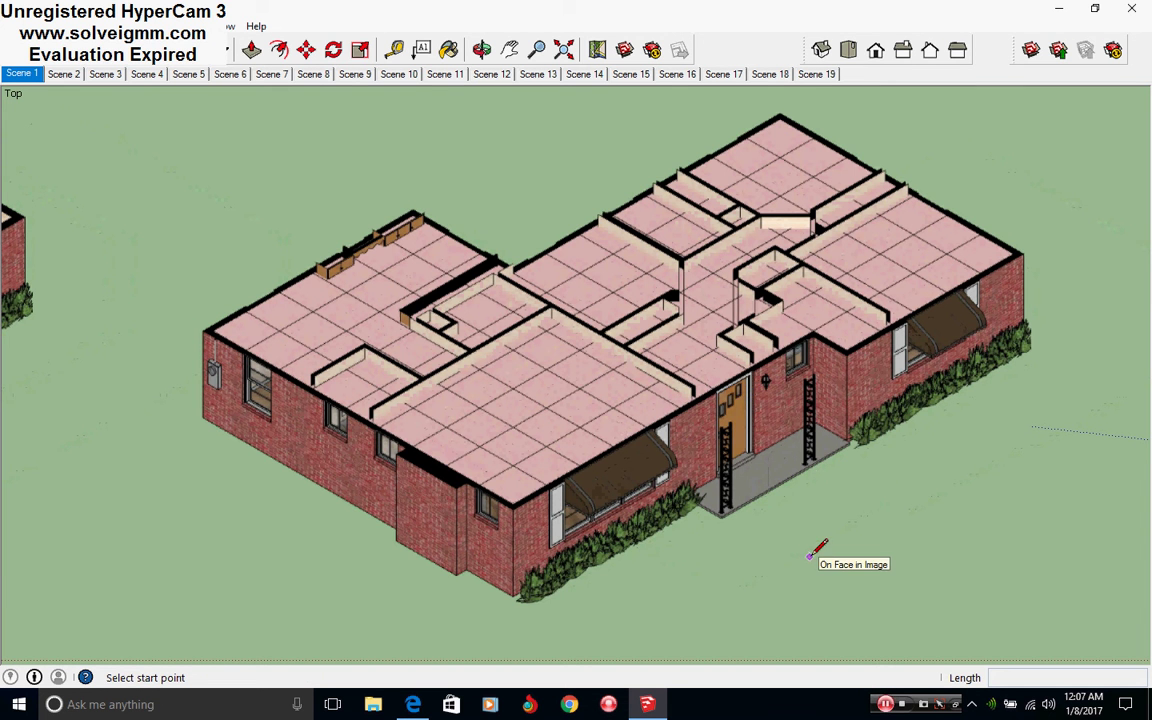
# Step: Zoom out to see all three house models, then pan and zoom onto the grey-roofed house
pyautogui.scroll(-3, 714, 485)
pyautogui.keyDown('shift'); pyautogui.moveTo(714, 485); pyautogui.dragTo(830, 443, button='middle'); pyautogui.keyUp('shift')
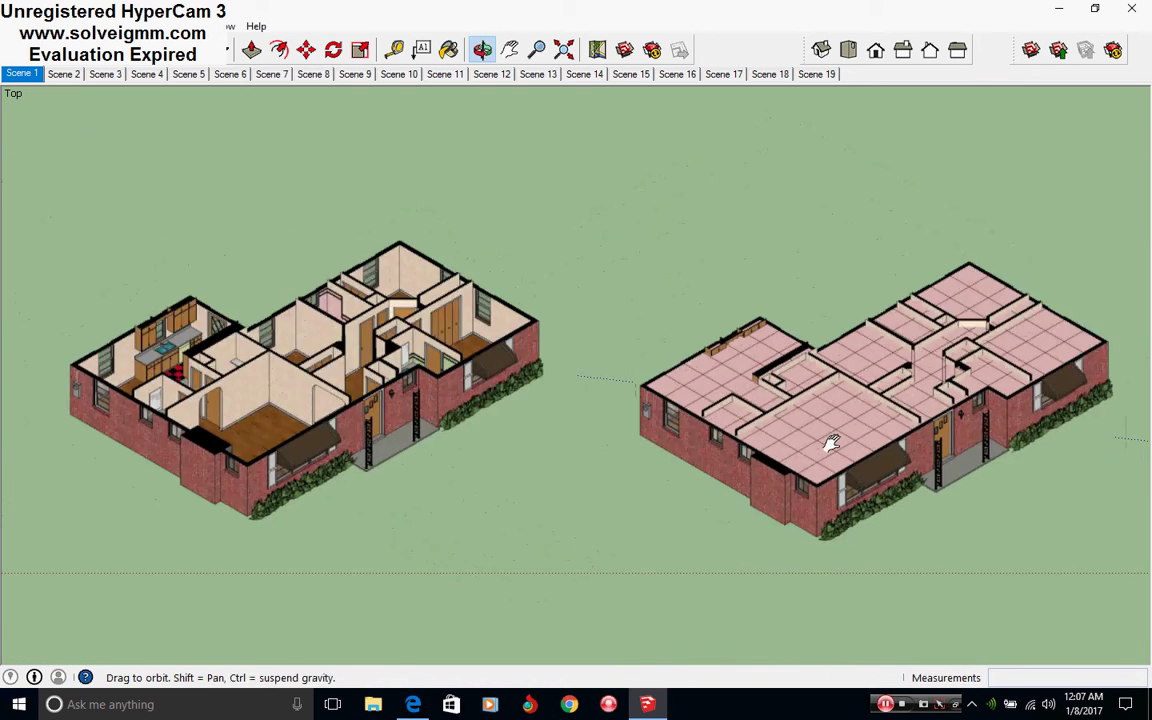
pyautogui.scroll(-2, 830, 443)
pyautogui.moveTo(674, 424)
pyautogui.keyDown('shift'); pyautogui.mouseDown(button='middle')
pyautogui.moveTo(806, 447)
pyautogui.moveTo(799, 462)
pyautogui.moveTo(806, 454)
pyautogui.mouseUp(button='middle'); pyautogui.keyUp('shift')
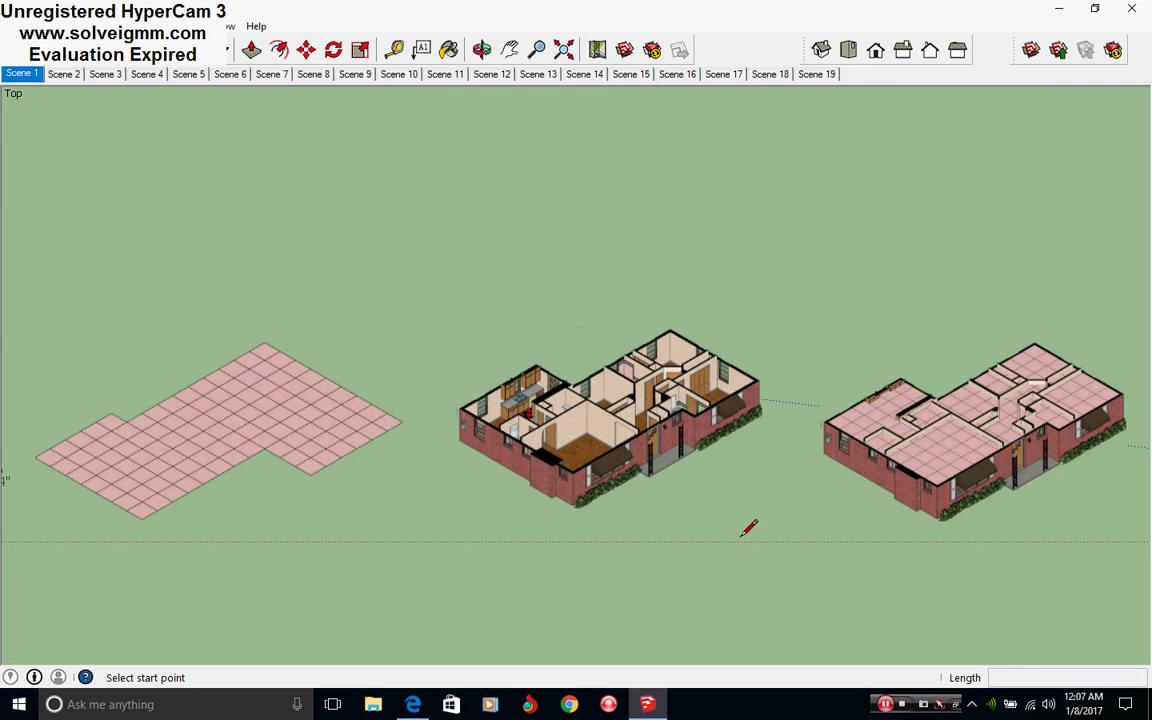
pyautogui.scroll(3, 859, 380)
pyautogui.keyDown('shift'); pyautogui.moveTo(859, 380); pyautogui.dragTo(641, 478, button='middle'); pyautogui.keyUp('shift')
pyautogui.scroll(-2, 676, 437)
# Step: Zoom and pan until the imported Sims screenshot appears beside the brick model
pyautogui.press('l')
pyautogui.scroll(3, 780, 487)
pyautogui.scroll(1, 641, 478)
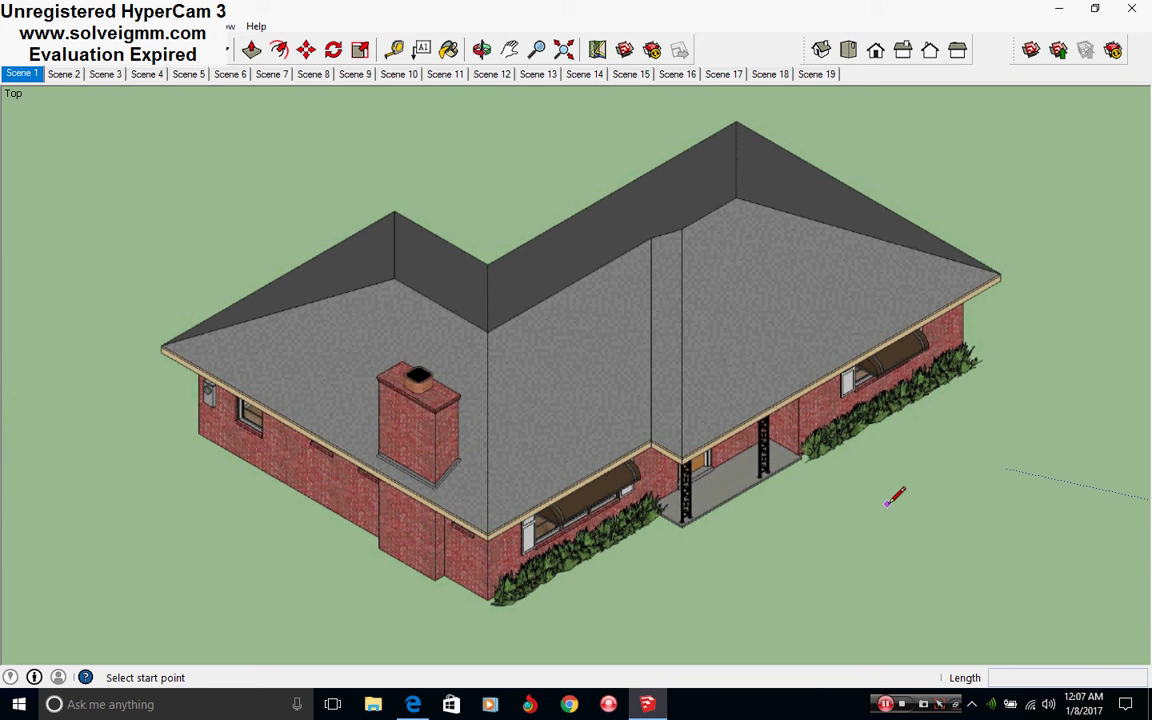
pyautogui.keyDown('shift'); pyautogui.moveTo(894, 497); pyautogui.dragTo(397, 512, button='middle'); pyautogui.keyUp('shift')
pyautogui.scroll(-1, 397, 512)
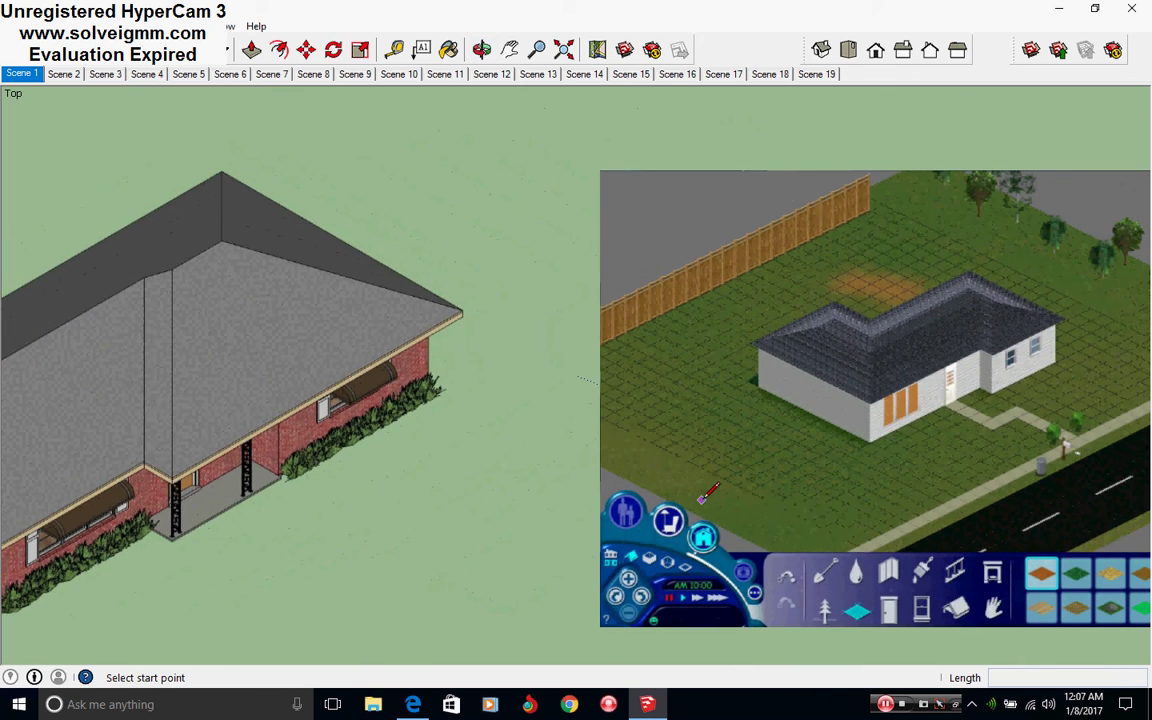
pyautogui.moveTo(699, 499)
pyautogui.mouseDown(button='middle')
pyautogui.moveTo(766, 507)
pyautogui.moveTo(689, 507)
pyautogui.moveTo(715, 494)
pyautogui.mouseUp(button='middle')
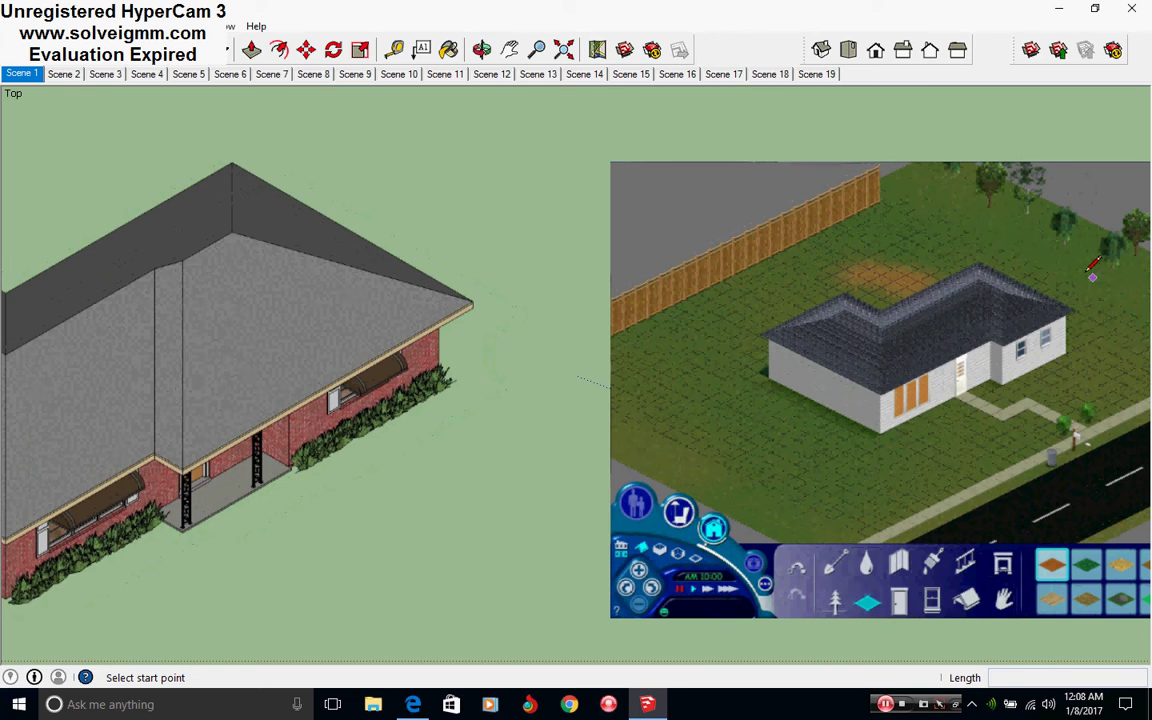
pyautogui.moveTo(1087, 281); pyautogui.dragTo(650, 417, button='middle')
pyautogui.scroll(3, 540, 442)
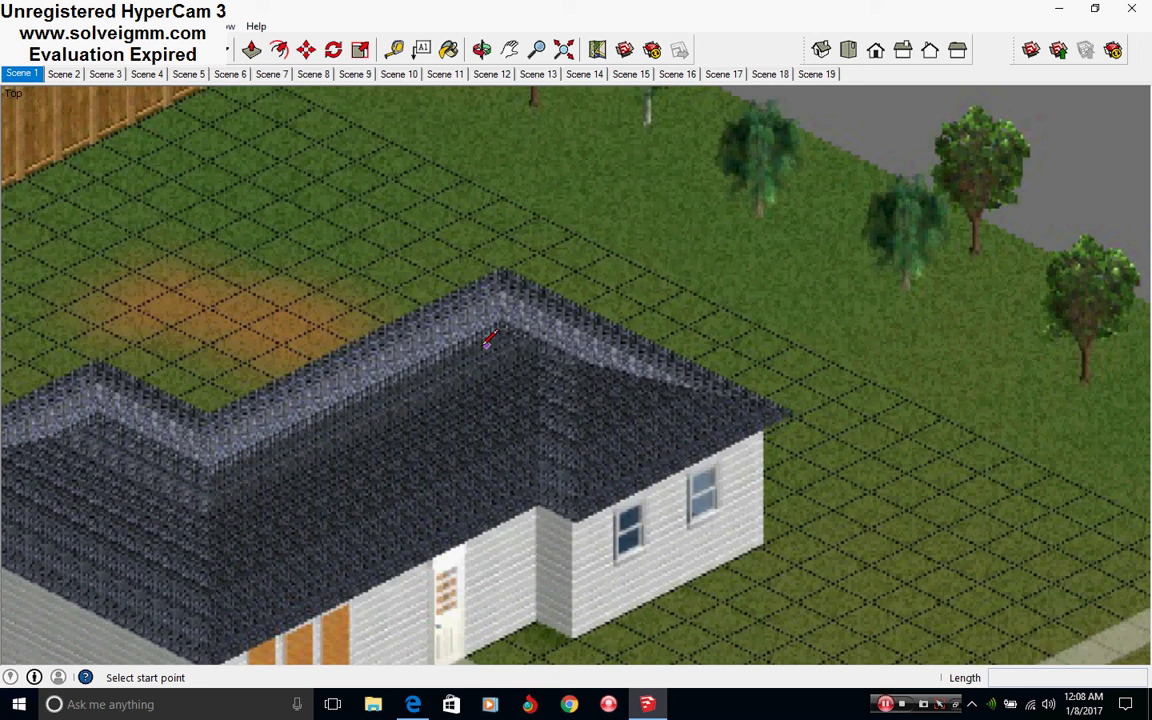
pyautogui.scroll(-6, 365, 401)
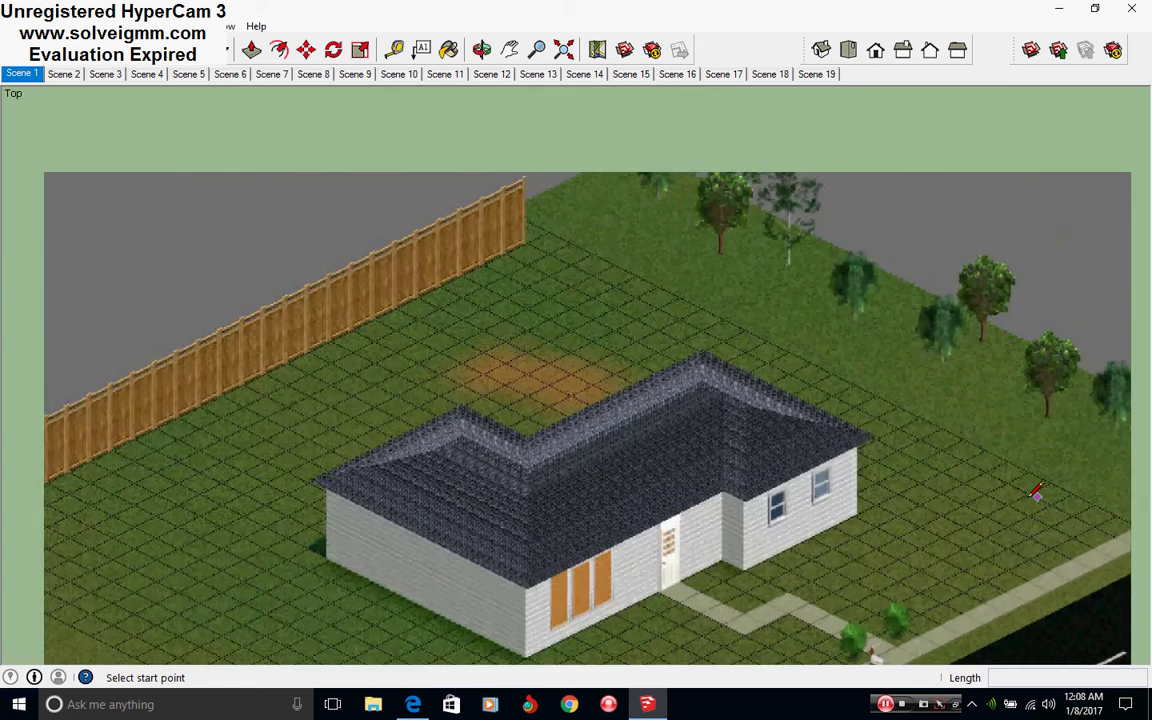
pyautogui.moveTo(400, 420); pyautogui.dragTo(527, 427, button='middle')
pyautogui.moveTo(424, 261); pyautogui.dragTo(607, 200, button='middle')
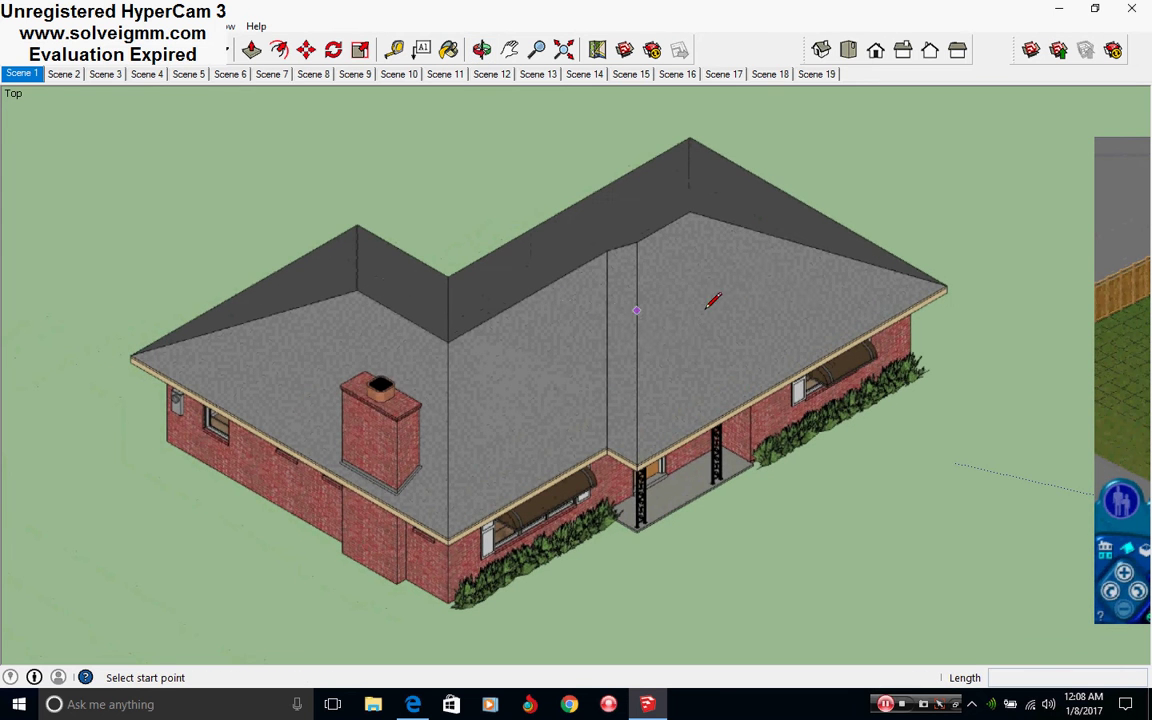
pyautogui.moveTo(900, 422)
pyautogui.keyDown('shift'); pyautogui.mouseDown(button='middle')
pyautogui.moveTo(913, 429)
pyautogui.moveTo(428, 431)
pyautogui.moveTo(687, 368)
pyautogui.mouseUp(button='middle'); pyautogui.keyUp('shift')
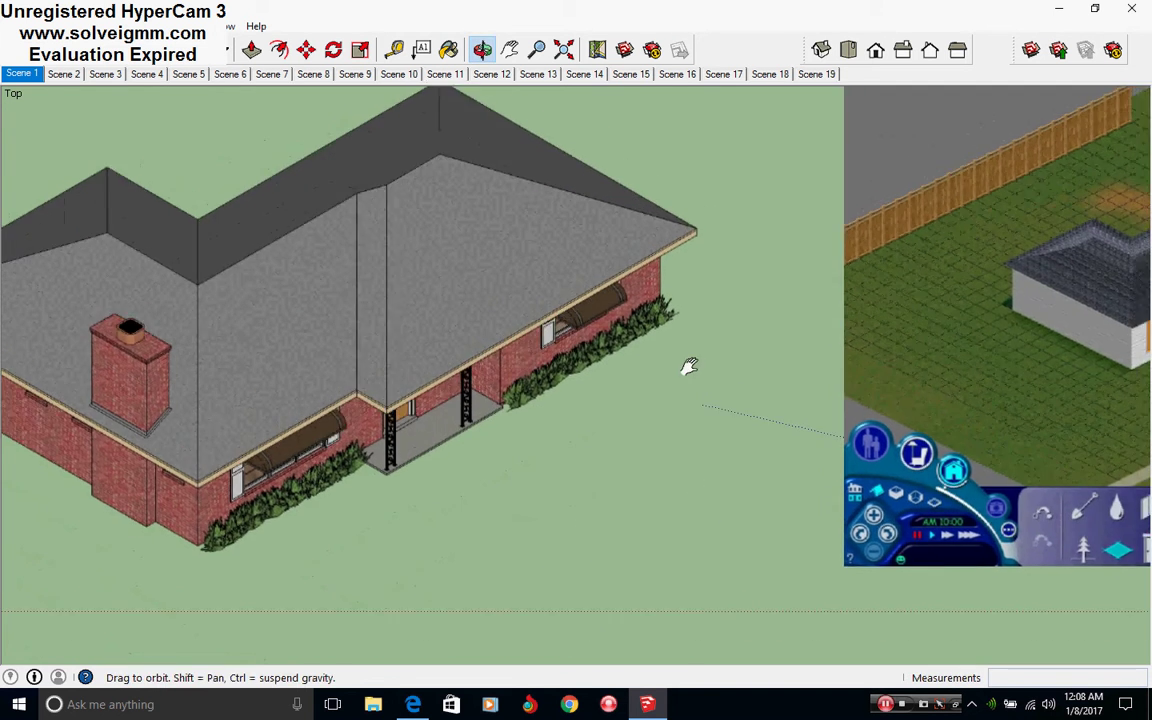
pyautogui.keyDown('shift'); pyautogui.moveTo(468, 437); pyautogui.dragTo(621, 480, button='middle'); pyautogui.keyUp('shift')
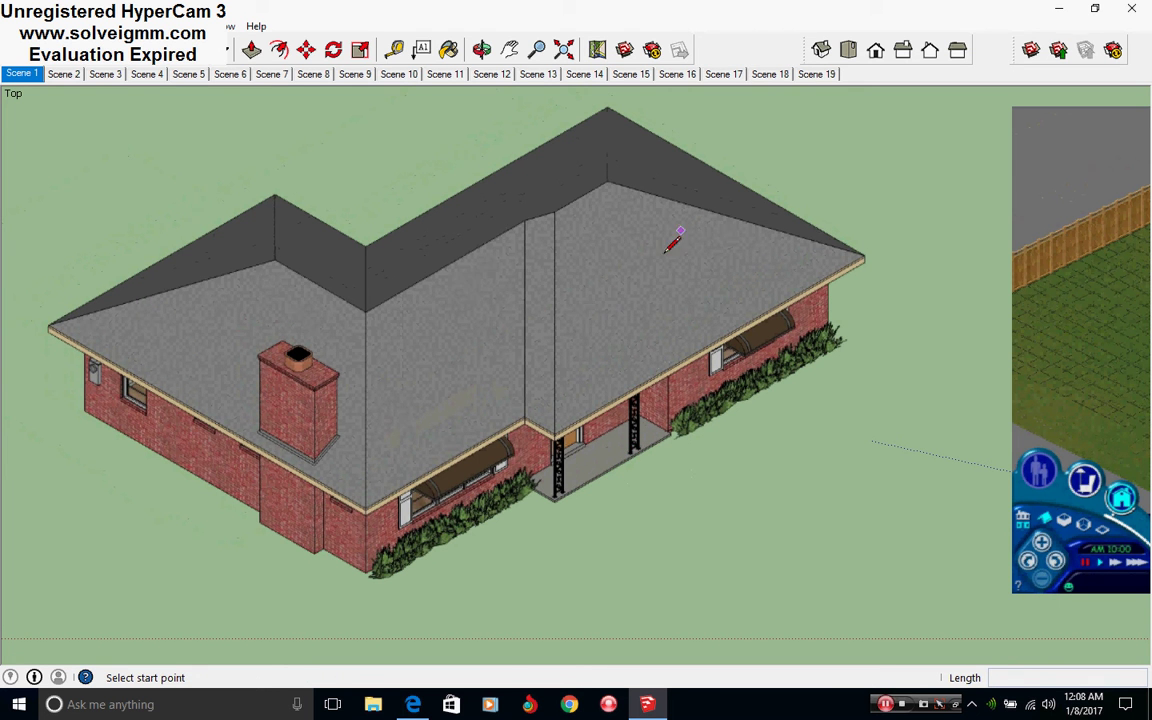
pyautogui.scroll(5, 829, 413)
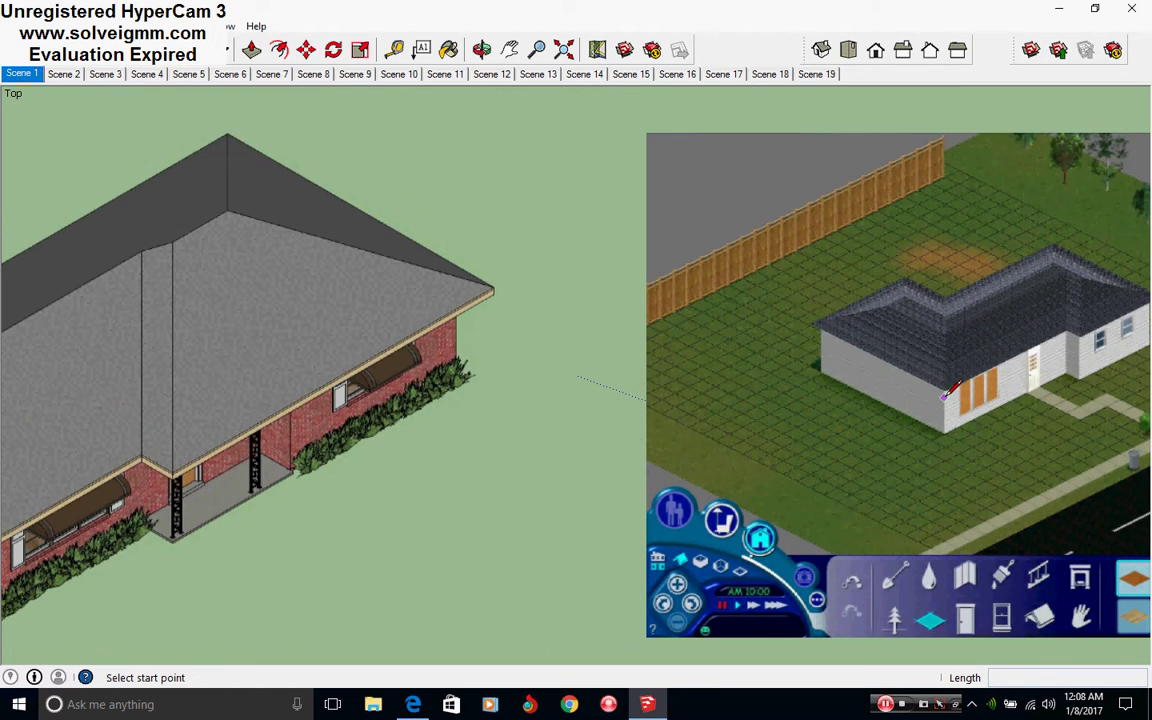
pyautogui.scroll(-2, 944, 397)
pyautogui.moveTo(946, 396); pyautogui.dragTo(716, 505, button='middle')
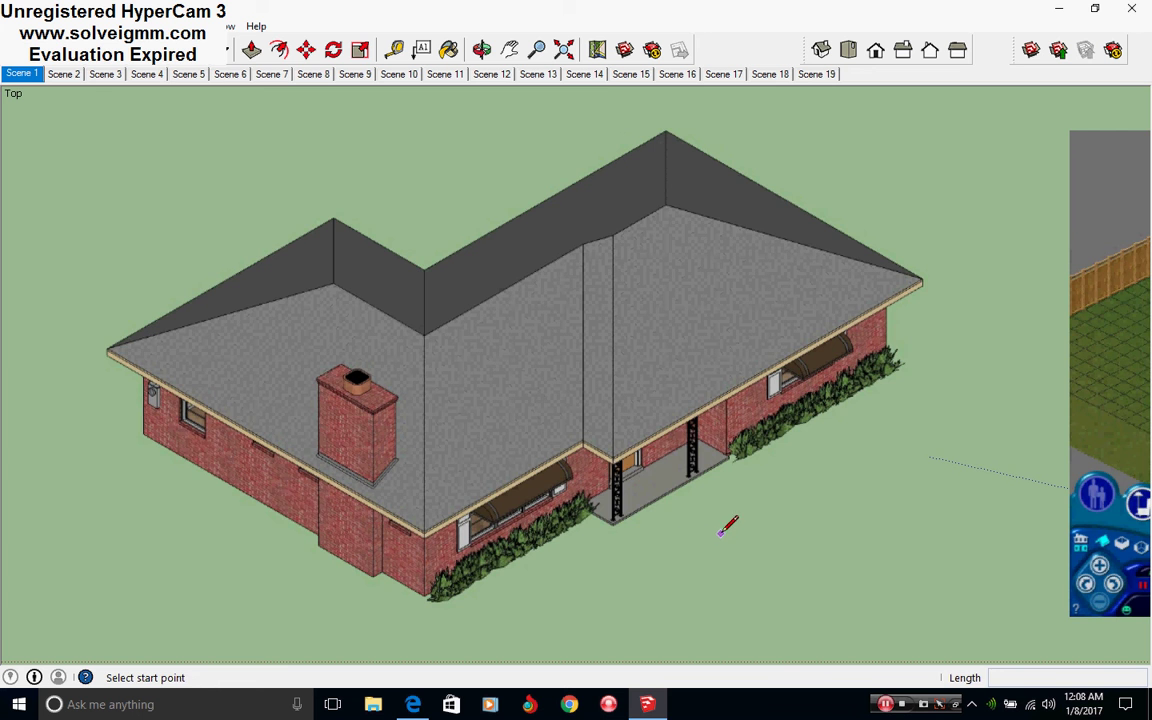
pyautogui.moveTo(417, 427)
pyautogui.mouseDown(button='middle')
pyautogui.moveTo(689, 463)
pyautogui.moveTo(533, 387)
pyautogui.moveTo(520, 330)
pyautogui.mouseUp(button='middle')
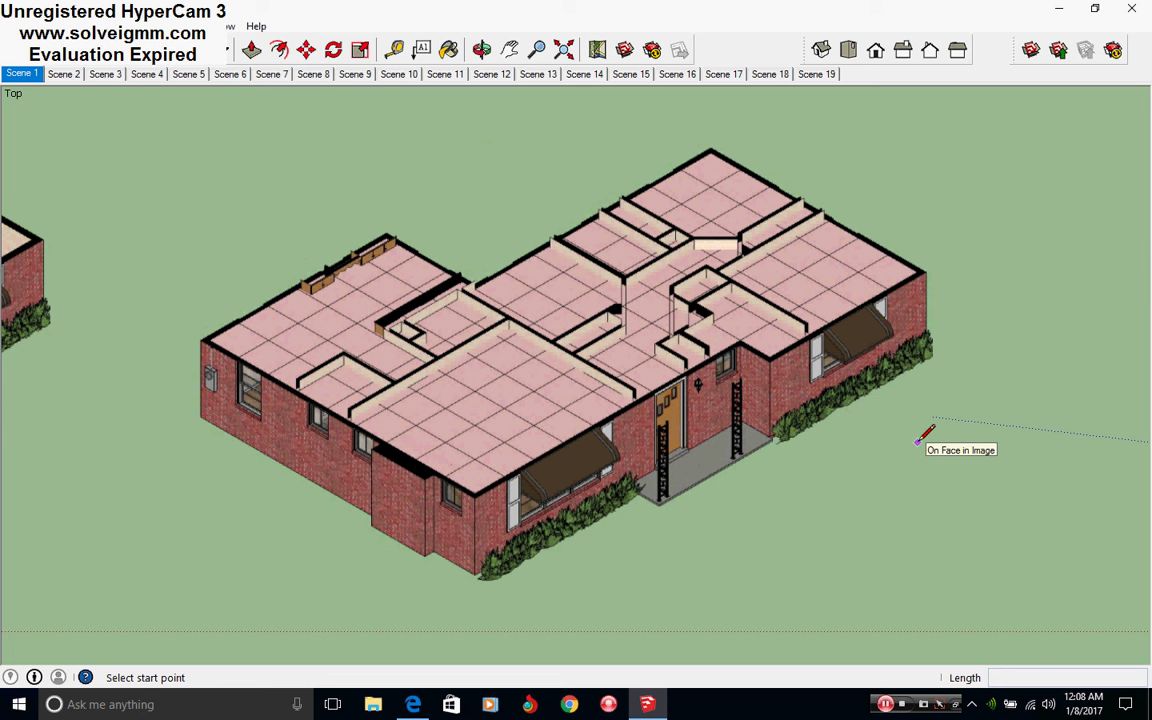
pyautogui.moveTo(956, 355)
pyautogui.mouseDown(button='middle')
pyautogui.moveTo(845, 345)
pyautogui.moveTo(660, 420)
pyautogui.moveTo(549, 485)
pyautogui.moveTo(612, 478)
pyautogui.moveTo(760, 292)
pyautogui.mouseUp(button='middle')
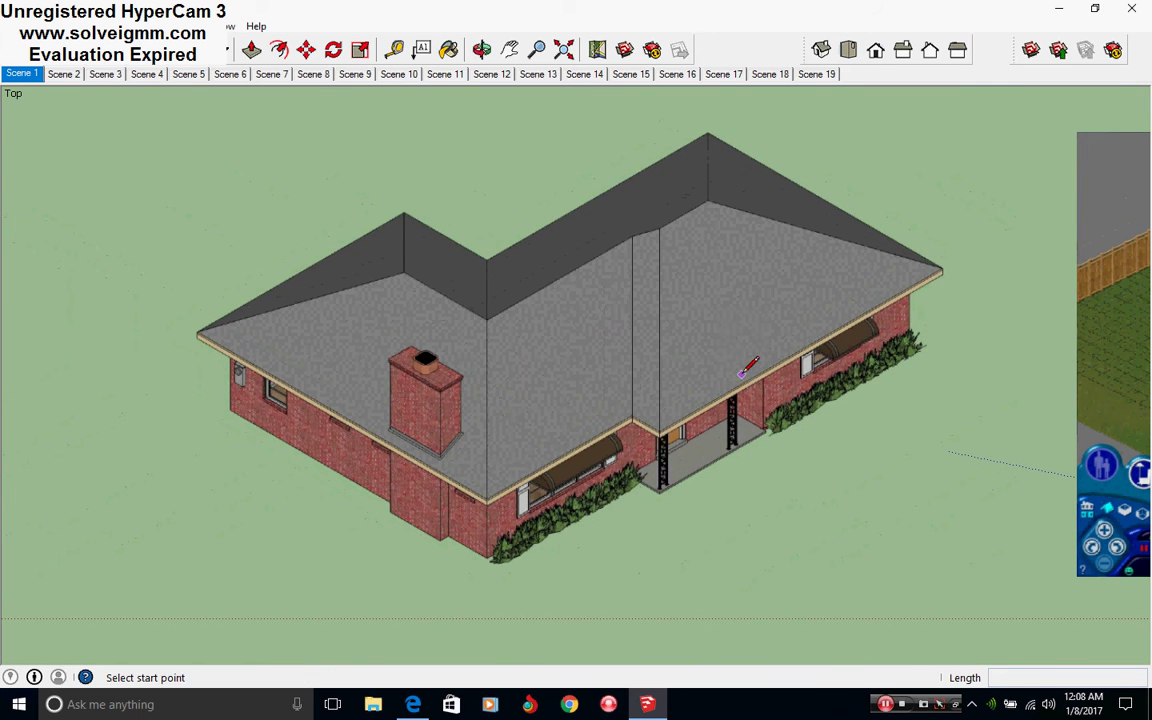
pyautogui.keyDown('shift'); pyautogui.moveTo(935, 360); pyautogui.dragTo(506, 381, button='middle'); pyautogui.keyUp('shift')
# Step: Pan across the models and zoom in on the furnished cutaway house's kitchen and wooden floors
pyautogui.scroll(-2, 540, 385)
pyautogui.keyDown('shift'); pyautogui.moveTo(630, 390); pyautogui.dragTo(690, 399, button='middle'); pyautogui.keyUp('shift')
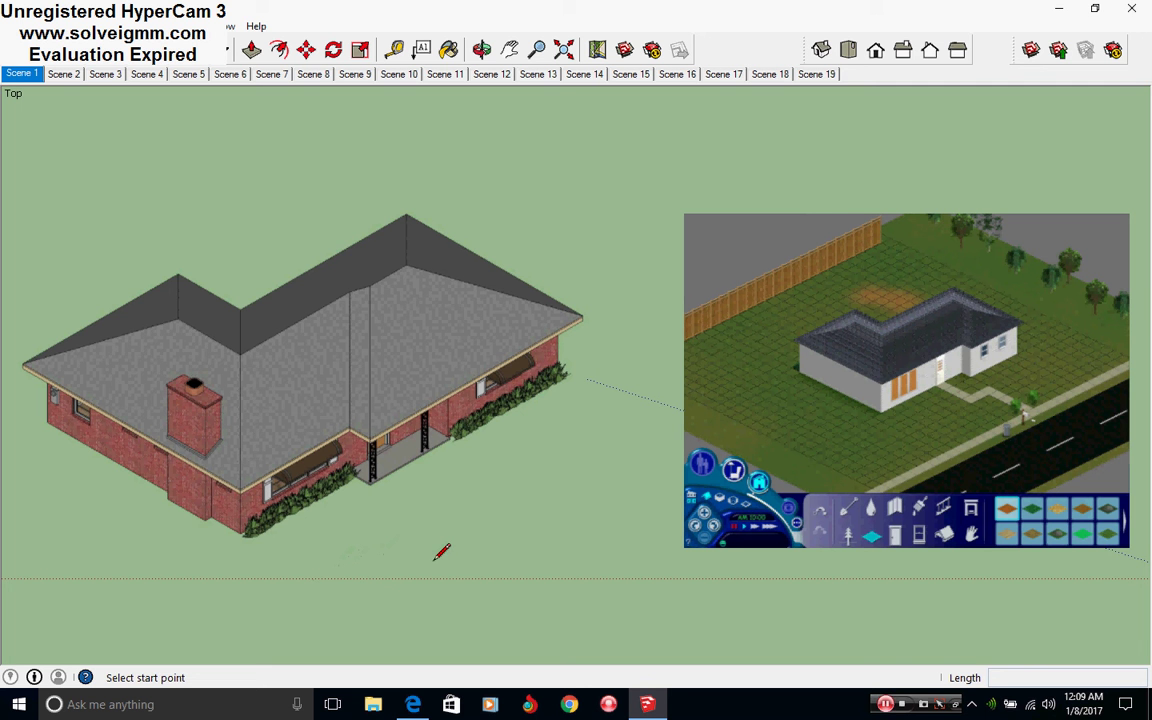
pyautogui.moveTo(155, 364)
pyautogui.keyDown('shift'); pyautogui.mouseDown(button='middle')
pyautogui.moveTo(548, 429)
pyautogui.moveTo(1016, 450)
pyautogui.moveTo(20, 467)
pyautogui.moveTo(753, 470)
pyautogui.moveTo(764, 488)
pyautogui.mouseUp(button='middle'); pyautogui.keyUp('shift')
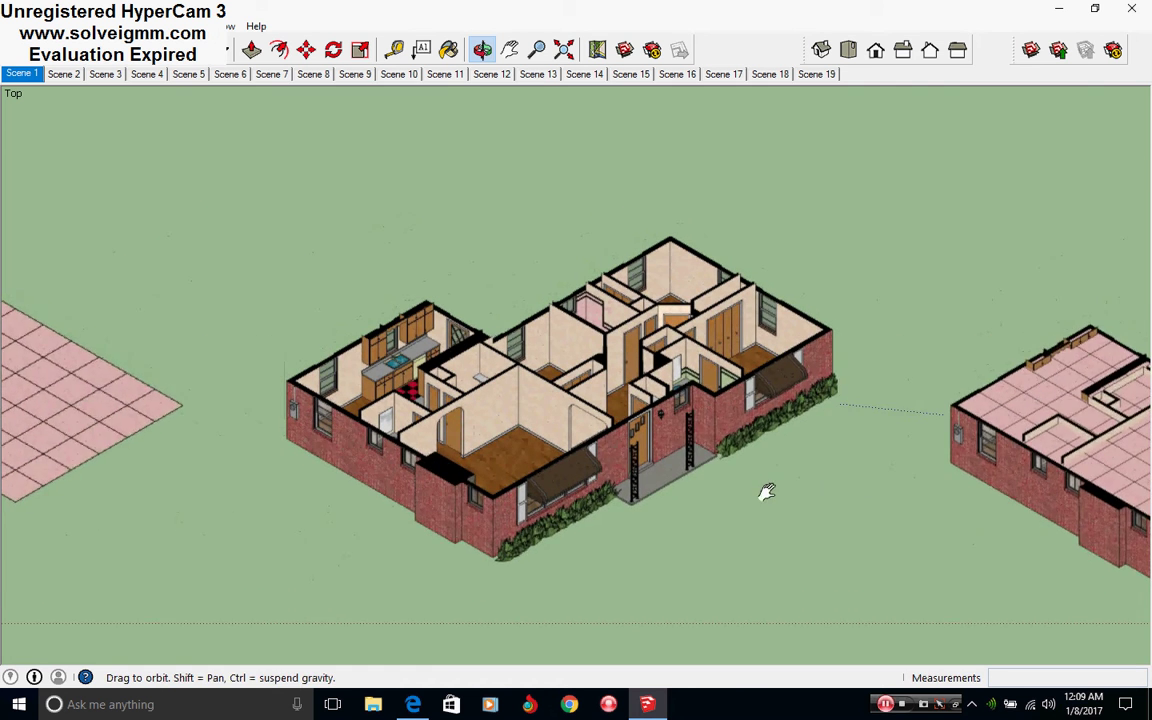
pyautogui.scroll(3, 480, 392)
pyautogui.scroll(1, 478, 393)
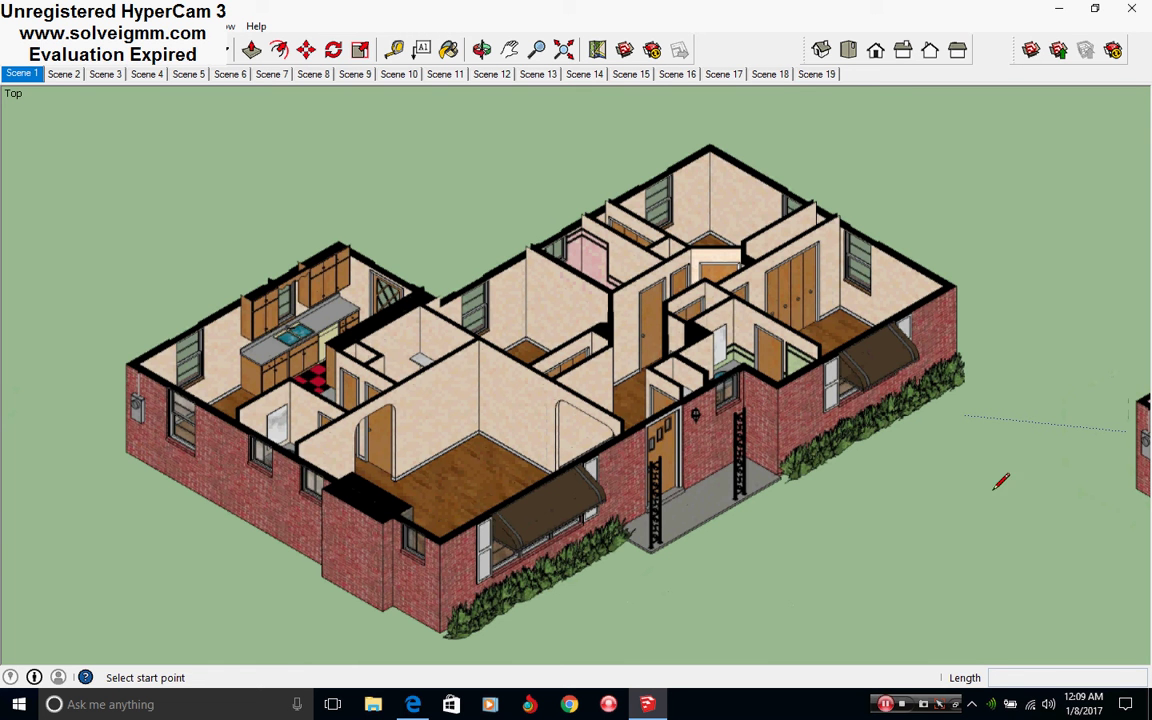
# Step: Pan past the pink-floored house and Sims screenshot to the grey-roofed brick house
pyautogui.keyDown('shift'); pyautogui.moveTo(990, 492); pyautogui.dragTo(88, 434, button='middle'); pyautogui.keyUp('shift')
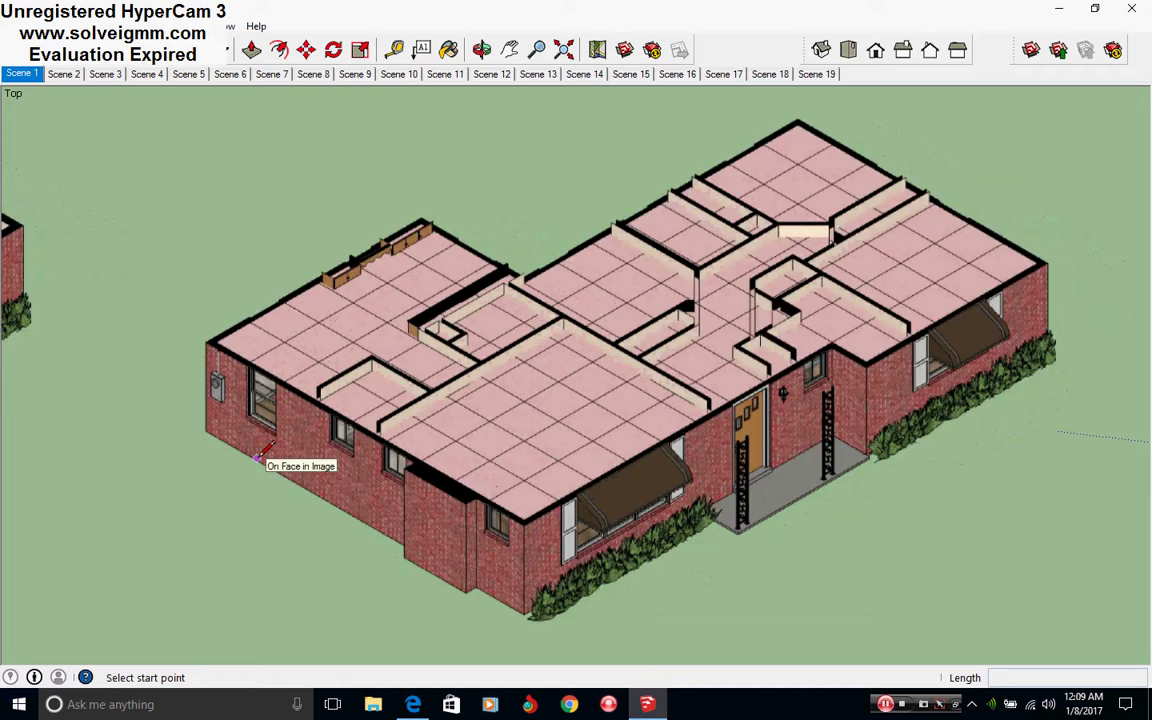
pyautogui.scroll(-1, 383, 440)
pyautogui.keyDown('shift'); pyautogui.moveTo(790, 400); pyautogui.dragTo(148, 405, button='middle'); pyautogui.keyUp('shift')
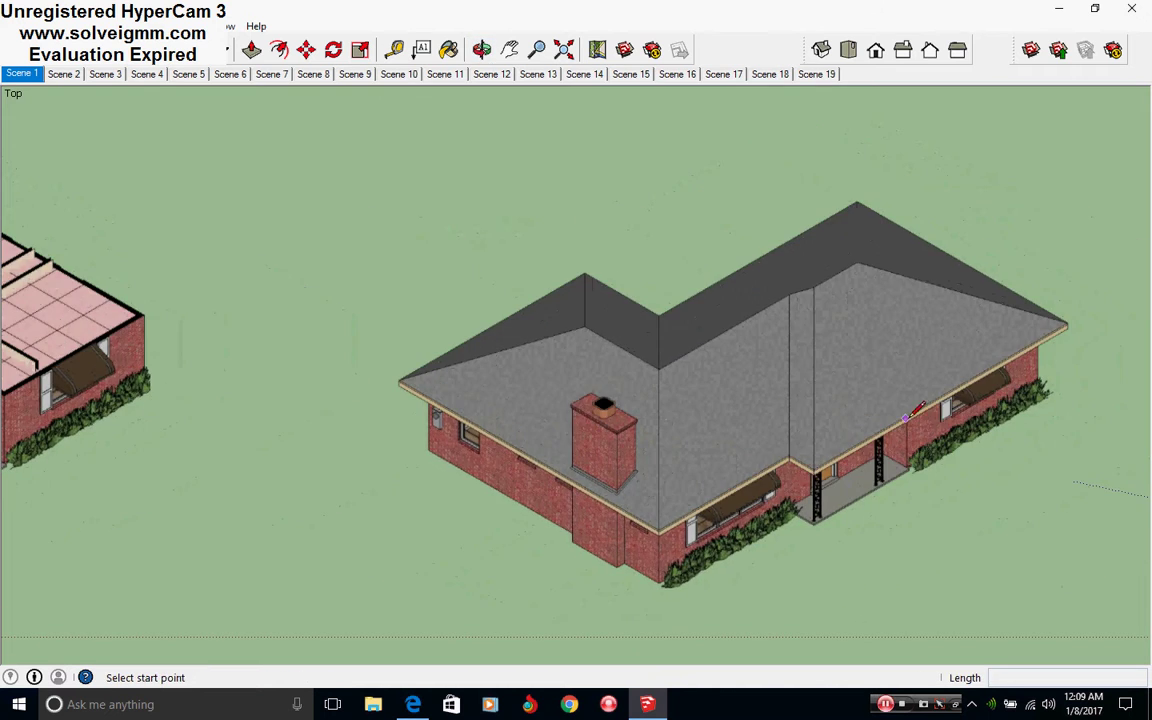
pyautogui.keyDown('shift'); pyautogui.moveTo(860, 372); pyautogui.dragTo(76, 400, button='middle'); pyautogui.keyUp('shift')
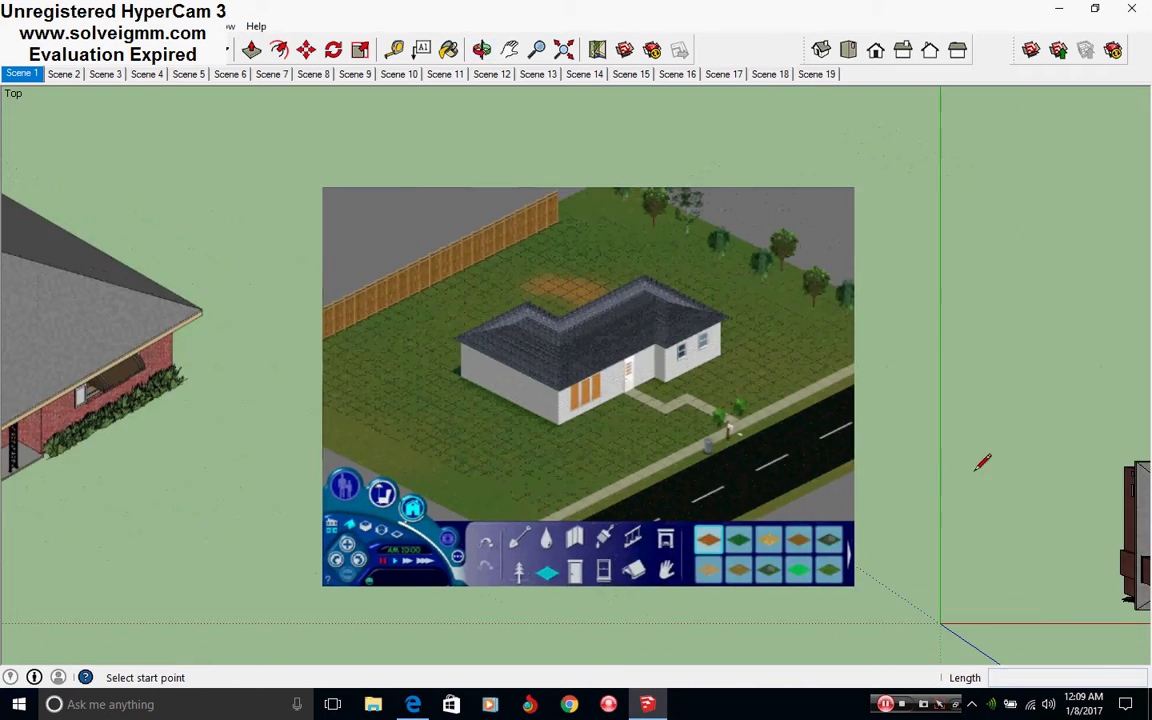
pyautogui.keyDown('shift'); pyautogui.moveTo(985, 463); pyautogui.dragTo(548, 437, button='middle'); pyautogui.keyUp('shift')
pyautogui.scroll(5, 728, 566)
# Step: Orbit down to a low street-level view facing the front porch
pyautogui.moveTo(826, 413); pyautogui.dragTo(1003, 149, button='middle')
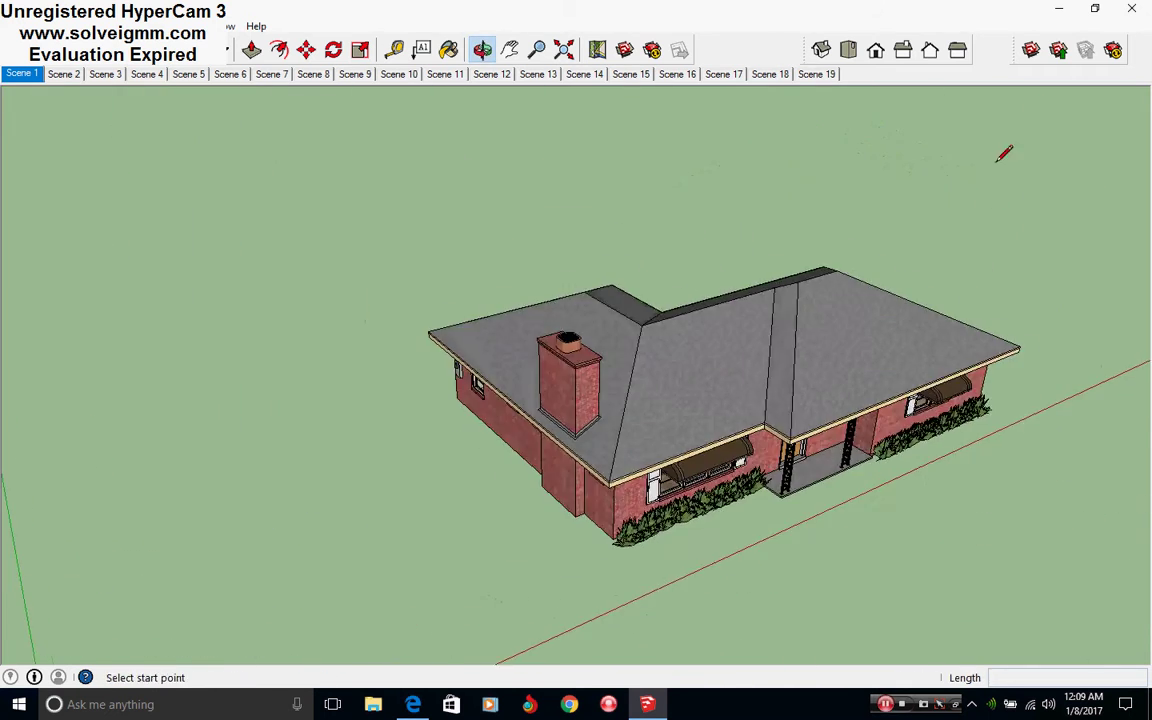
pyautogui.scroll(3, 836, 316)
pyautogui.moveTo(836, 316)
pyautogui.mouseDown(button='middle')
pyautogui.moveTo(853, 250)
pyautogui.moveTo(761, 419)
pyautogui.moveTo(753, 399)
pyautogui.moveTo(657, 438)
pyautogui.moveTo(260, 463)
pyautogui.moveTo(954, 483)
pyautogui.moveTo(446, 381)
pyautogui.moveTo(504, 391)
pyautogui.moveTo(675, 465)
pyautogui.moveTo(520, 468)
pyautogui.mouseUp(button='middle')
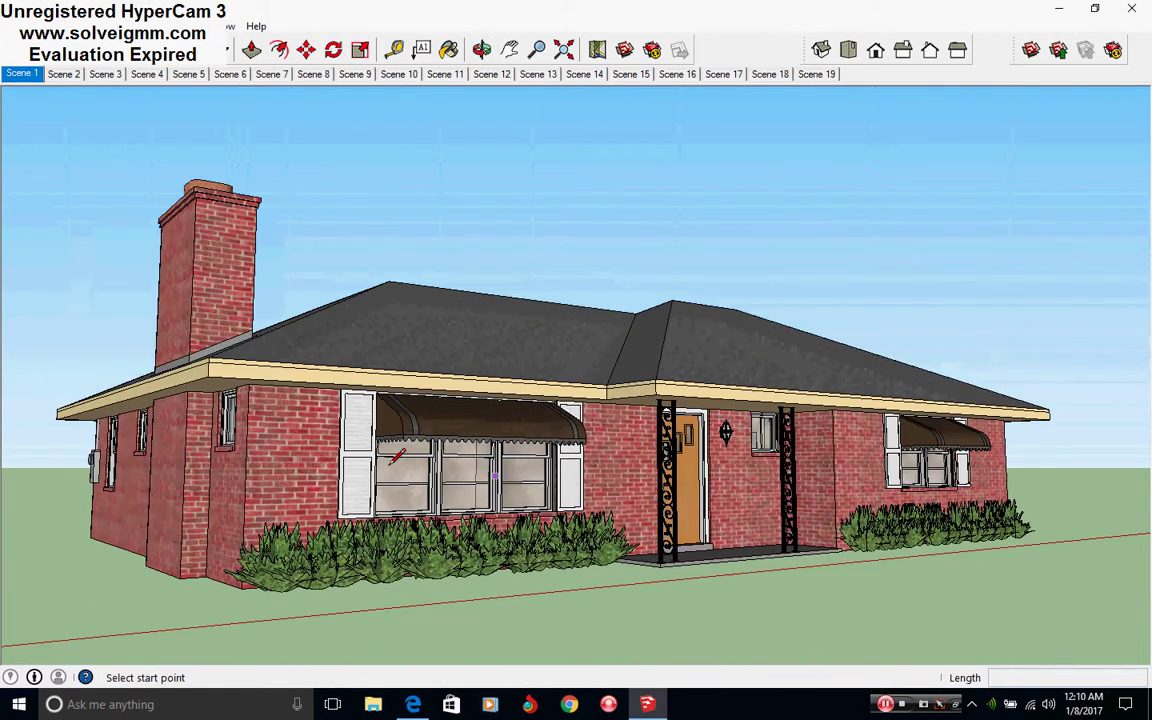
pyautogui.moveTo(397, 456)
pyautogui.mouseDown(button='middle')
pyautogui.moveTo(345, 463)
pyautogui.moveTo(369, 467)
pyautogui.mouseUp(button='middle')
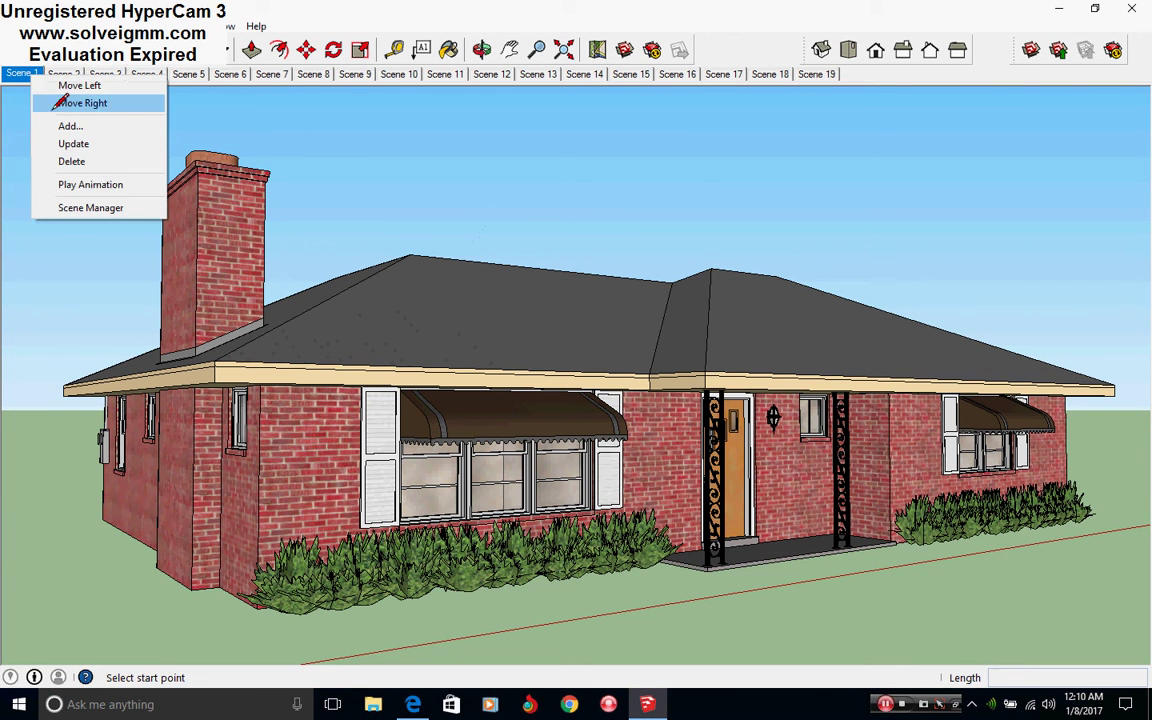
# Step: Play the Scene 1 animation touring the 19 saved views of the brick house
pyautogui.click(90, 183)
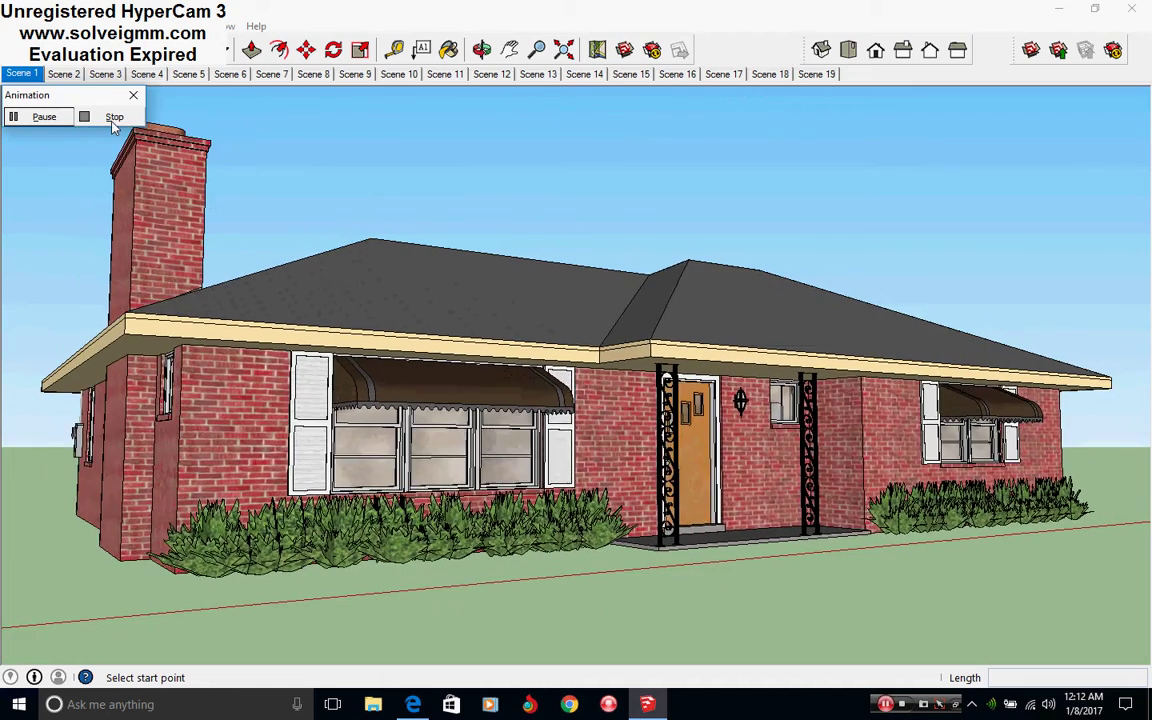
# Step: Stop the animation, then go from above the roof to Top view and an isometric angle
pyautogui.click(113, 118)
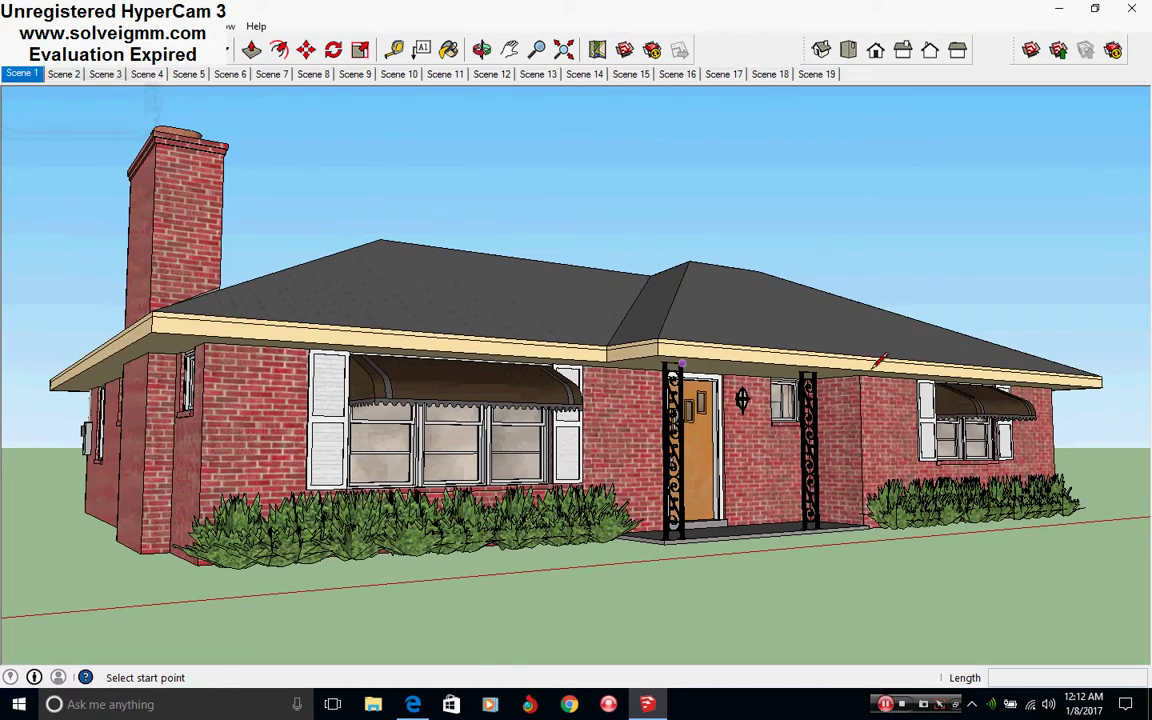
pyautogui.moveTo(878, 362); pyautogui.dragTo(516, 389, button='middle')
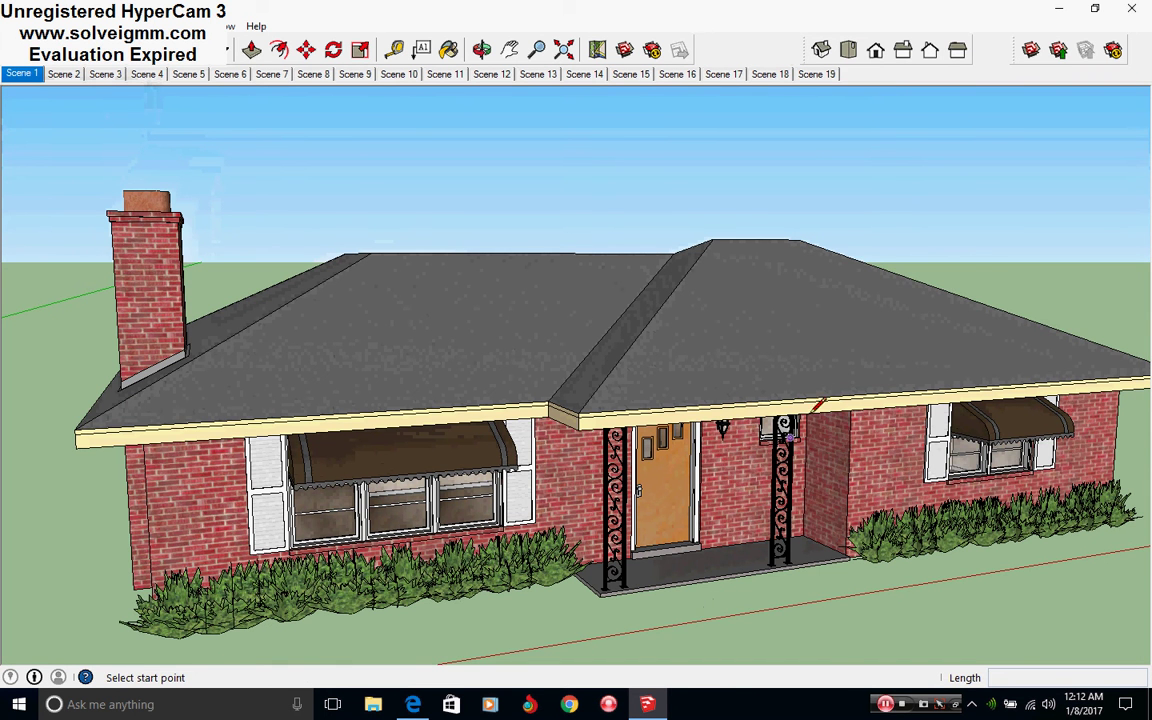
pyautogui.moveTo(760, 335); pyautogui.dragTo(578, 481, button='middle')
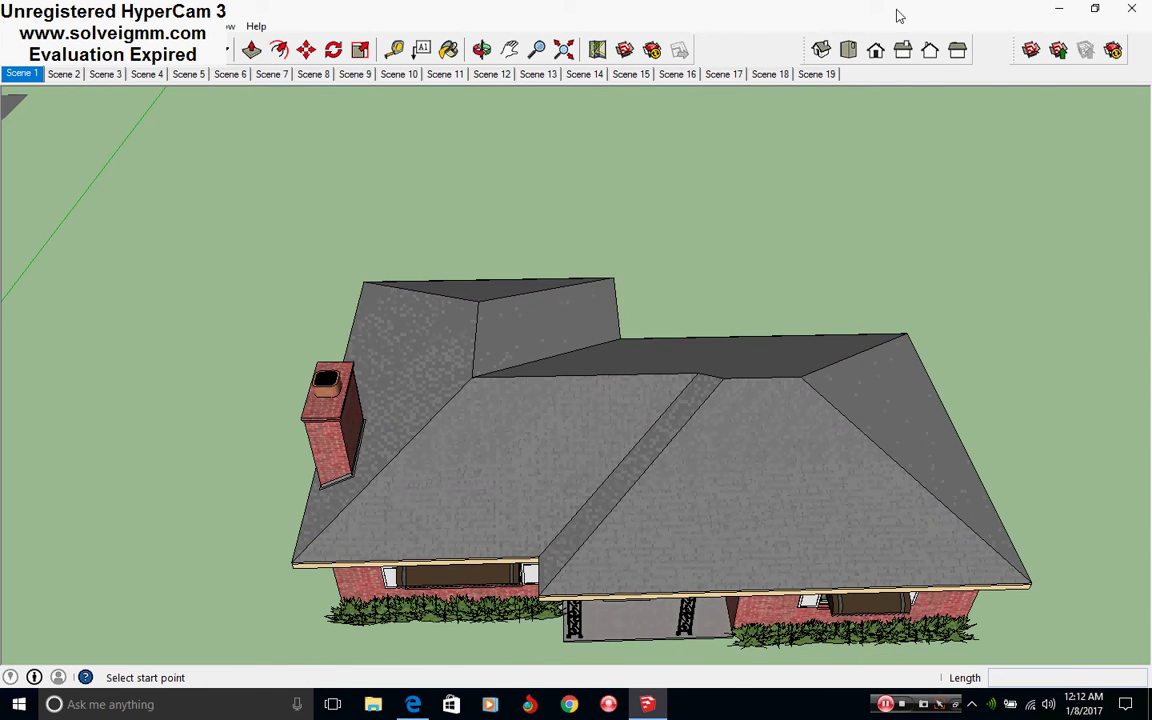
pyautogui.click(765, 45)
pyautogui.scroll(-3, 780, 488)
pyautogui.moveTo(689, 625); pyautogui.dragTo(87, 450, button='middle')
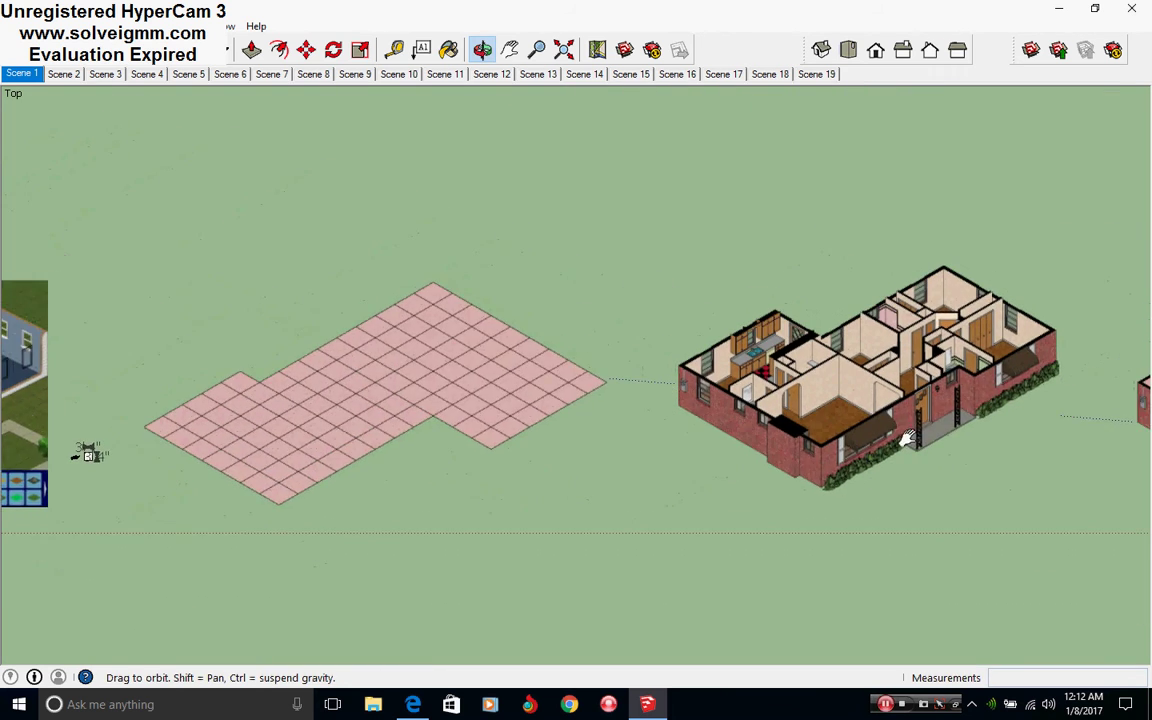
# Step: Zoom in and turn the view slightly around the tile grid and furnished house
pyautogui.scroll(1, 771, 447)
pyautogui.moveTo(771, 447)
pyautogui.mouseDown(button='middle')
pyautogui.moveTo(740, 458)
pyautogui.moveTo(756, 437)
pyautogui.mouseUp(button='middle')
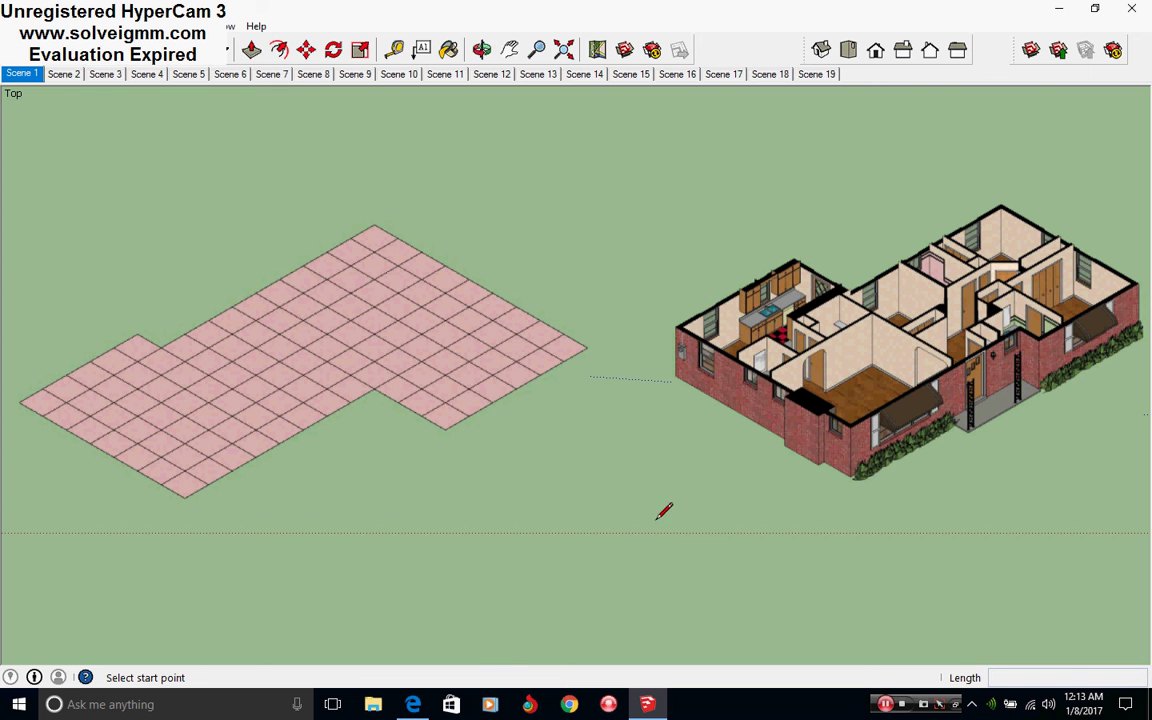
# Step: Zoom in on the walled pink-tile floor, then zoom out beside the roofed house
pyautogui.press('o')
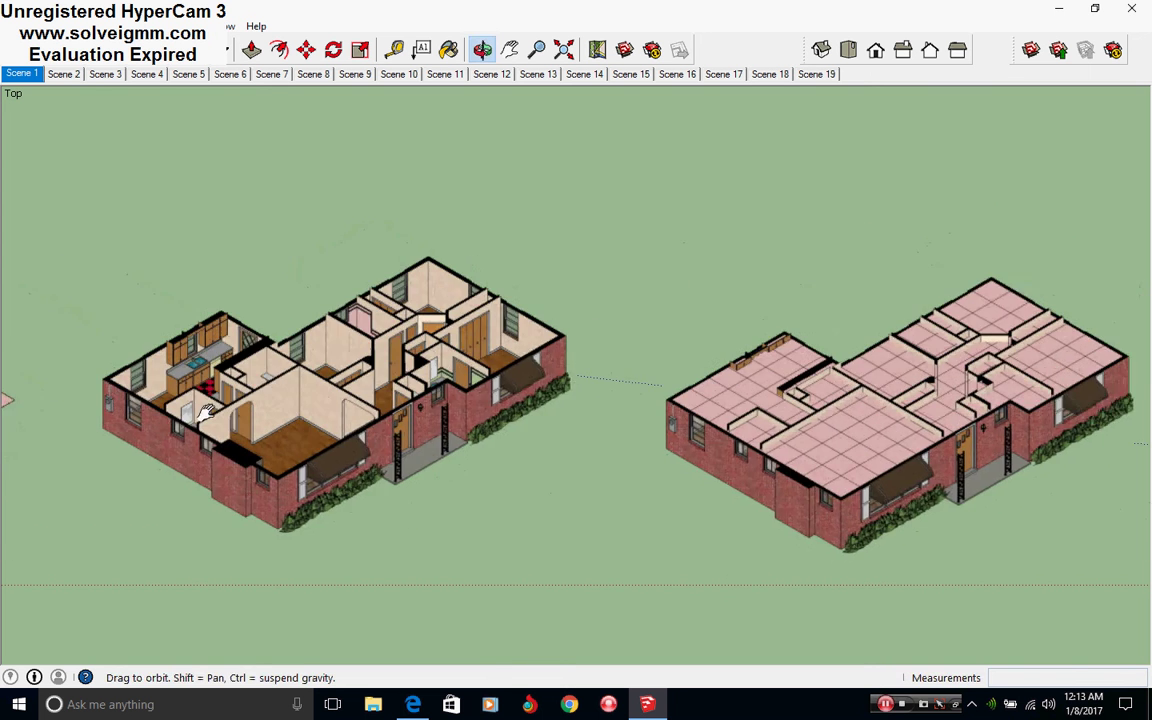
pyautogui.keyDown('shift'); pyautogui.moveTo(820, 400); pyautogui.dragTo(586, 400, button='middle'); pyautogui.keyUp('shift')
pyautogui.scroll(3, 598, 442)
pyautogui.scroll(2, 590, 440)
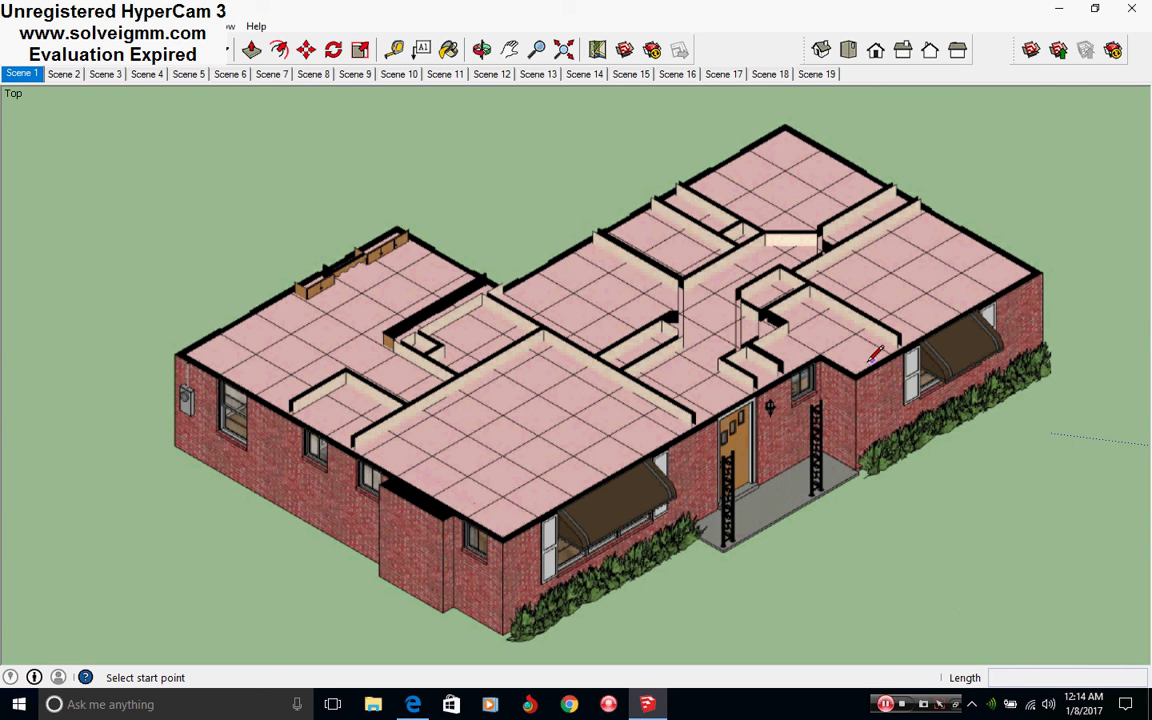
pyautogui.scroll(-6, 846, 400)
pyautogui.moveTo(430, 415); pyautogui.dragTo(95, 392, button='middle')
# Step: Place the hip-roofed brick house beside the imported Sims screenshot in view
pyautogui.keyDown('shift'); pyautogui.moveTo(892, 403); pyautogui.dragTo(362, 458, button='middle'); pyautogui.keyUp('shift')
pyautogui.scroll(-2, 362, 458)
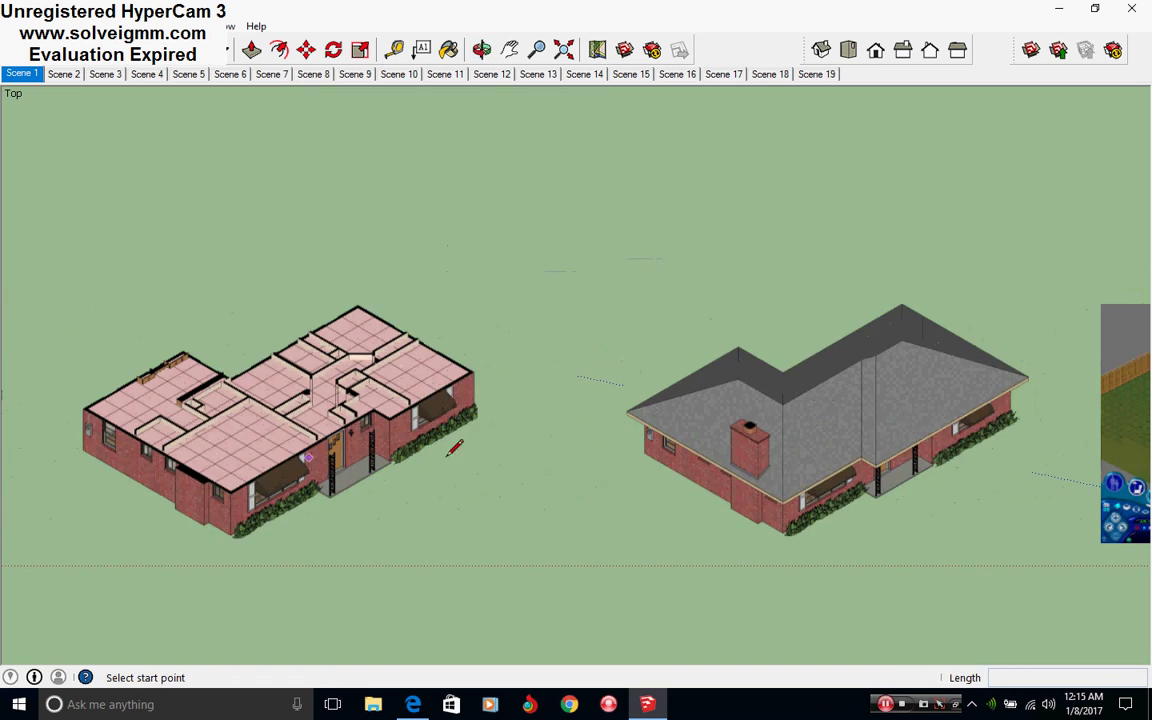
pyautogui.scroll(2, 916, 388)
pyautogui.keyDown('shift'); pyautogui.moveTo(916, 388); pyautogui.dragTo(494, 410, button='middle'); pyautogui.keyUp('shift')
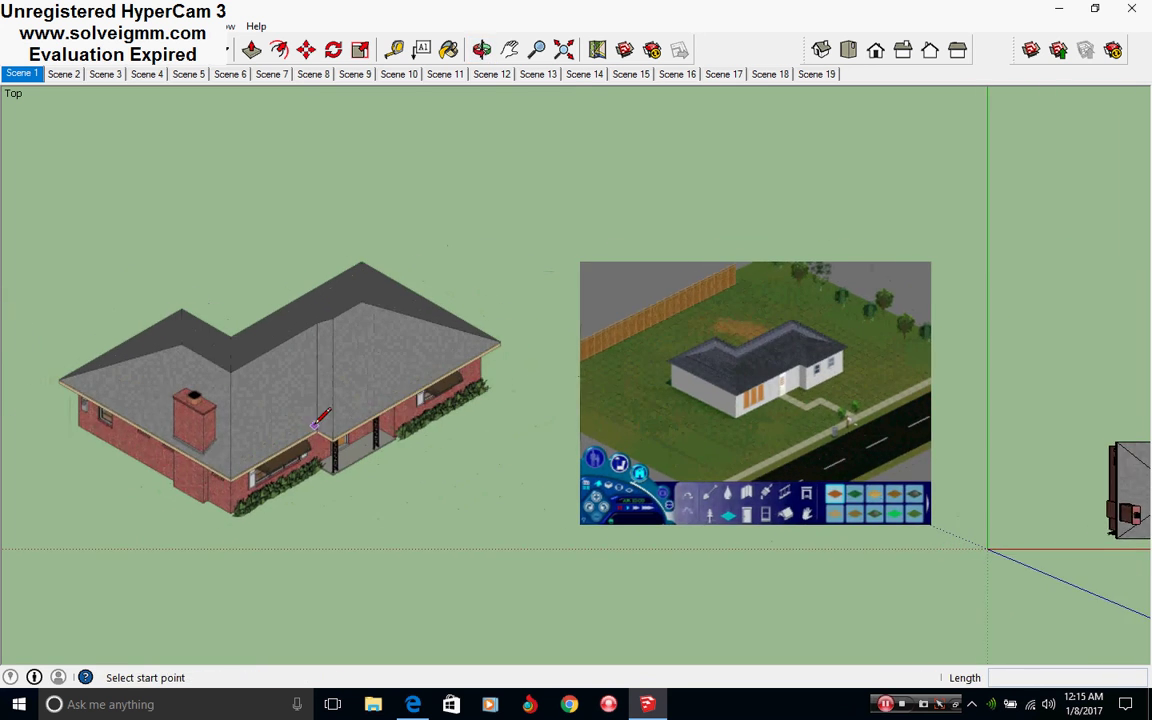
pyautogui.scroll(2, 290, 376)
pyautogui.keyDown('shift'); pyautogui.moveTo(667, 385); pyautogui.dragTo(730, 398, button='middle'); pyautogui.keyUp('shift')
# Step: Compare the roof against the screenshot, zooming out to show the whole image
pyautogui.press('l')
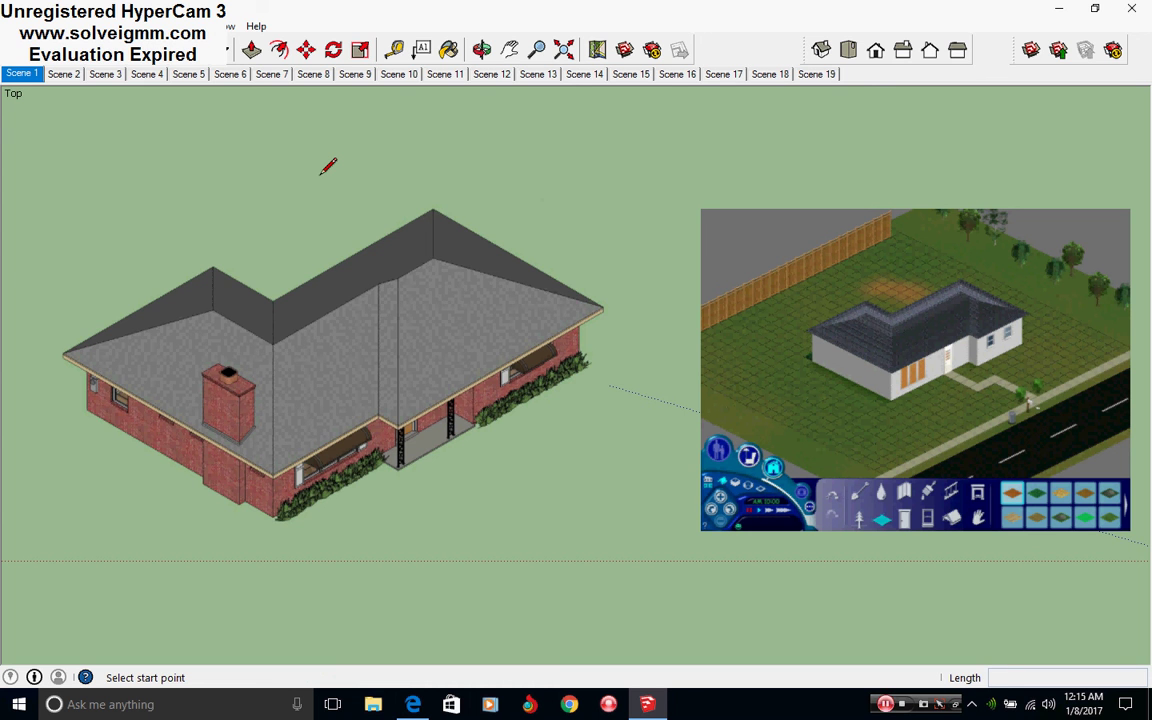
pyautogui.scroll(5, 880, 442)
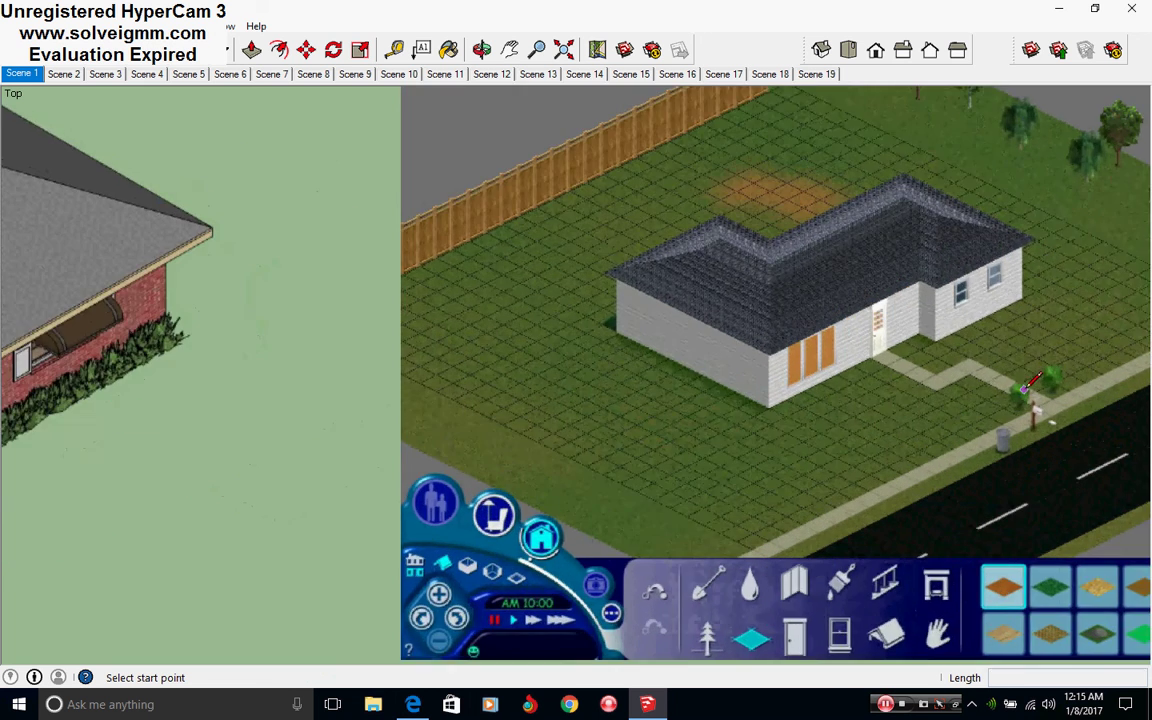
pyautogui.press('o')
pyautogui.press('t')
pyautogui.scroll(3, 785, 270)
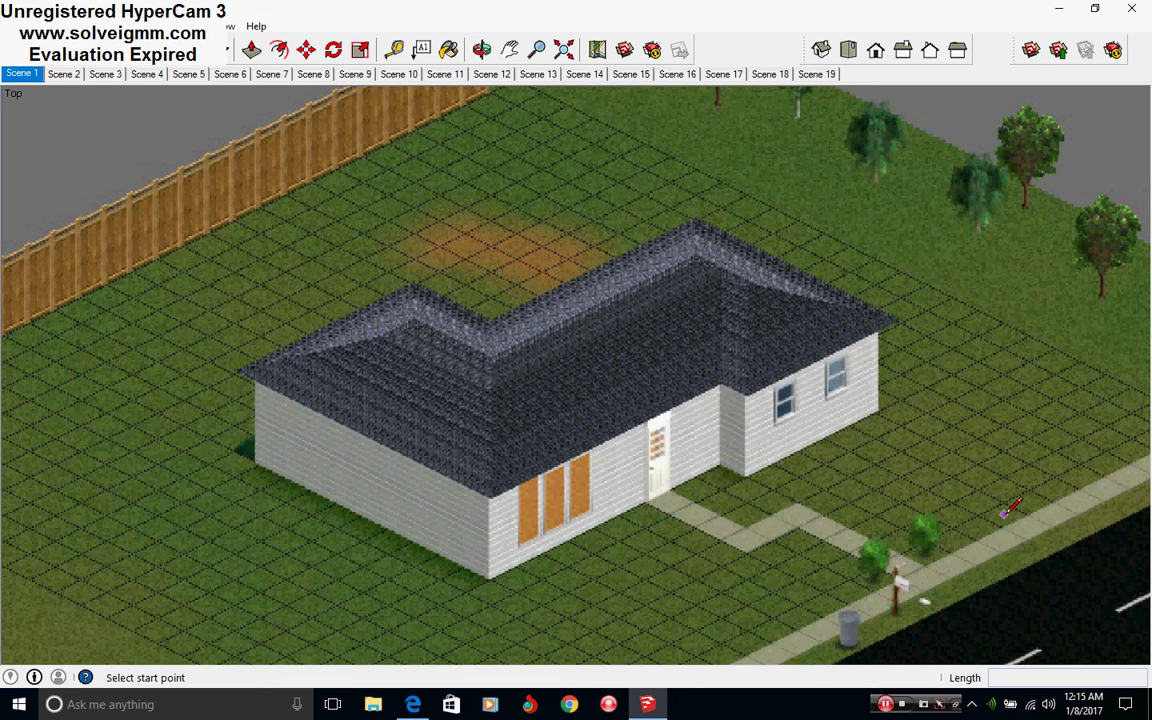
# Step: Zoom out, then go to Scene 1's street-level view of the hip-roofed house
pyautogui.scroll(-5, 380, 322)
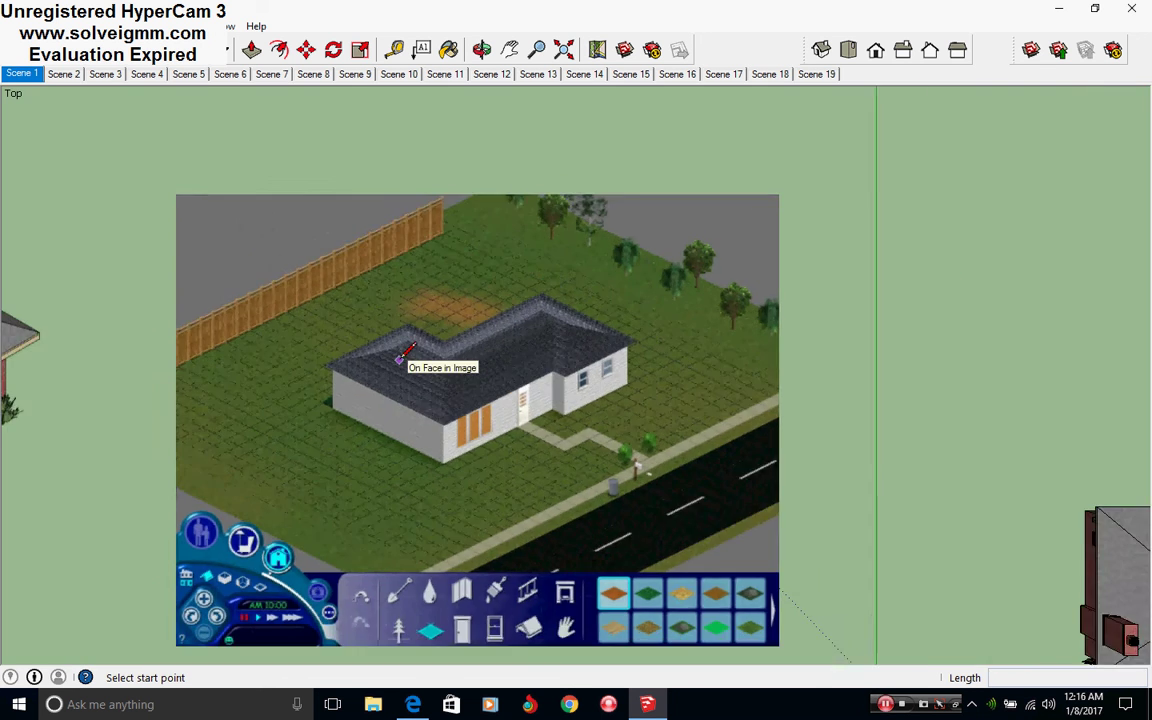
pyautogui.scroll(-3, 400, 358)
pyautogui.click(20, 75)
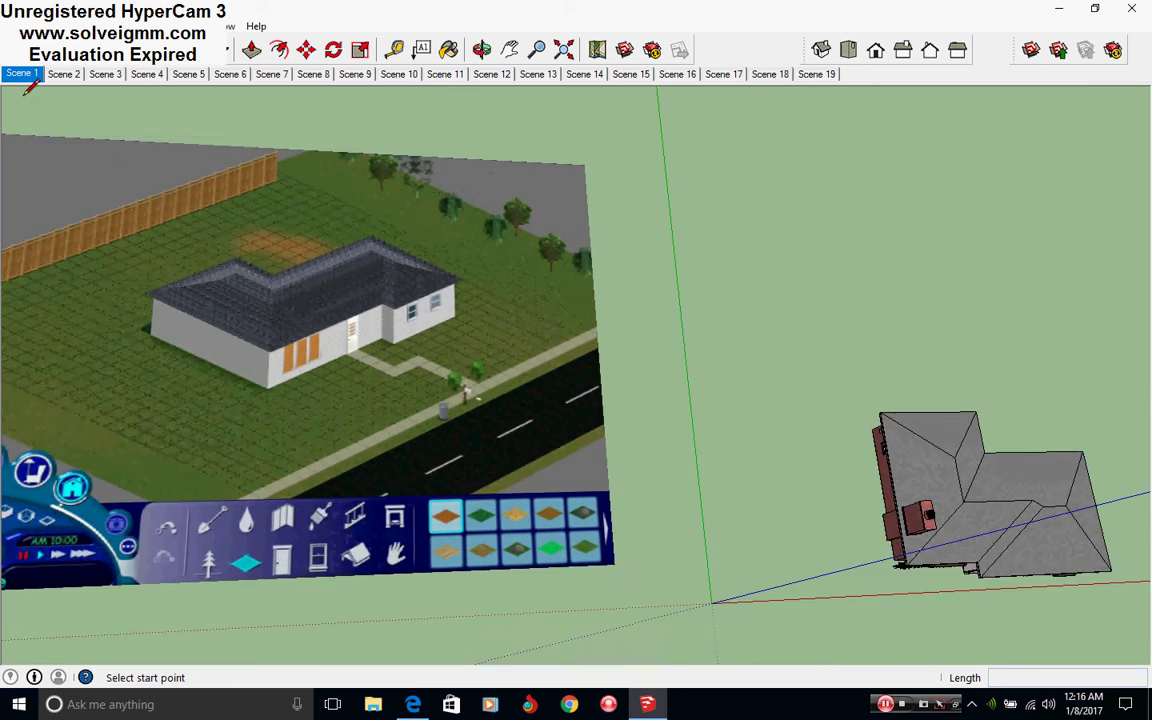